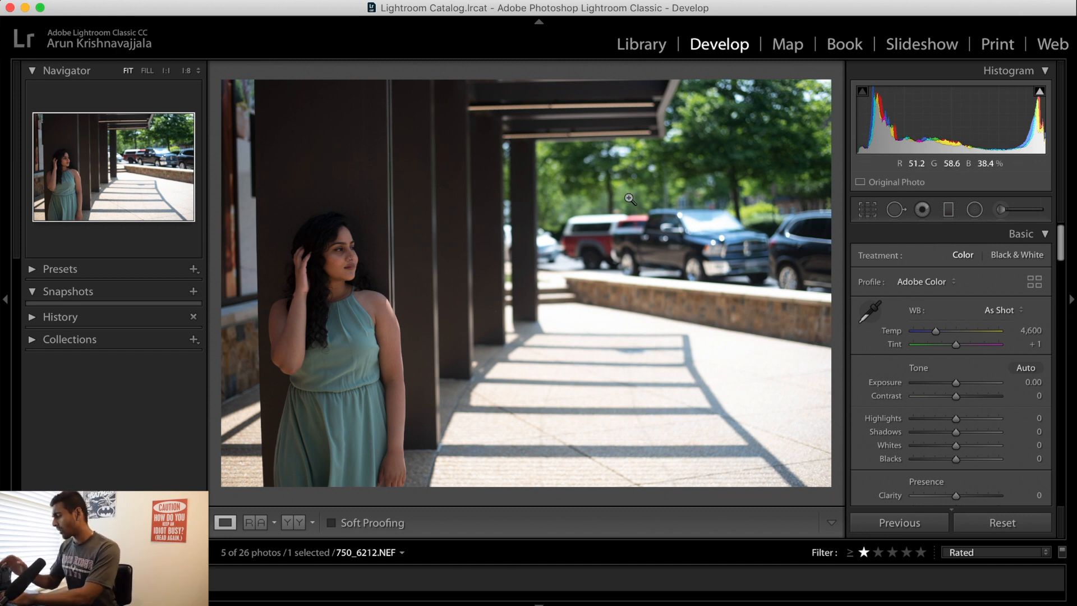
Brighten the dark areas of the portrait by setting Shadows to +67
left_click_drag(352, 251, 421, 365)
left_click_drag(567, 286, 453, 294)
left_click(453, 294)
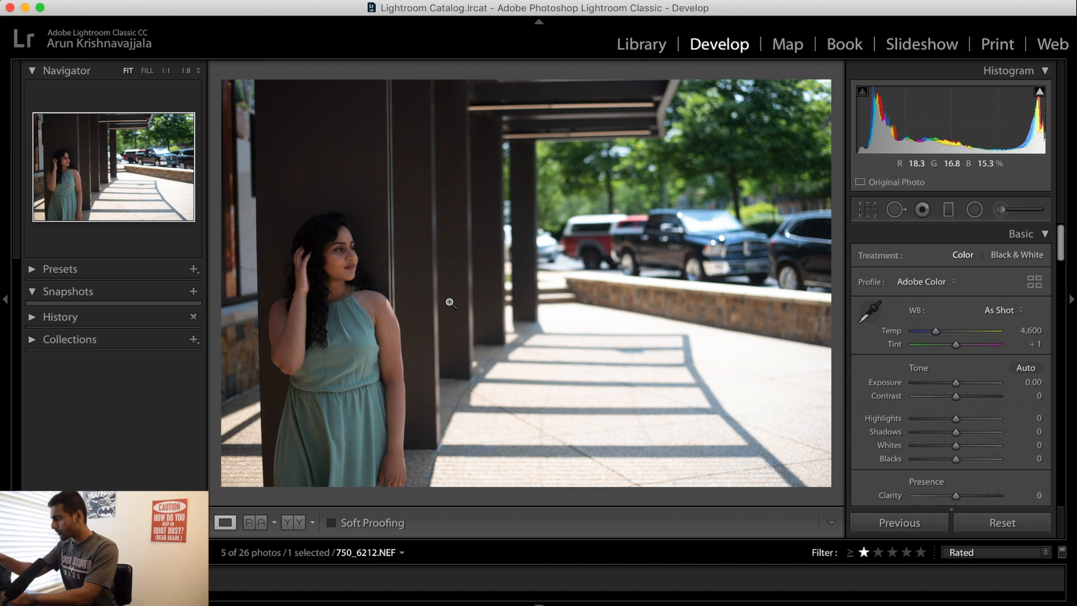
left_click(748, 195)
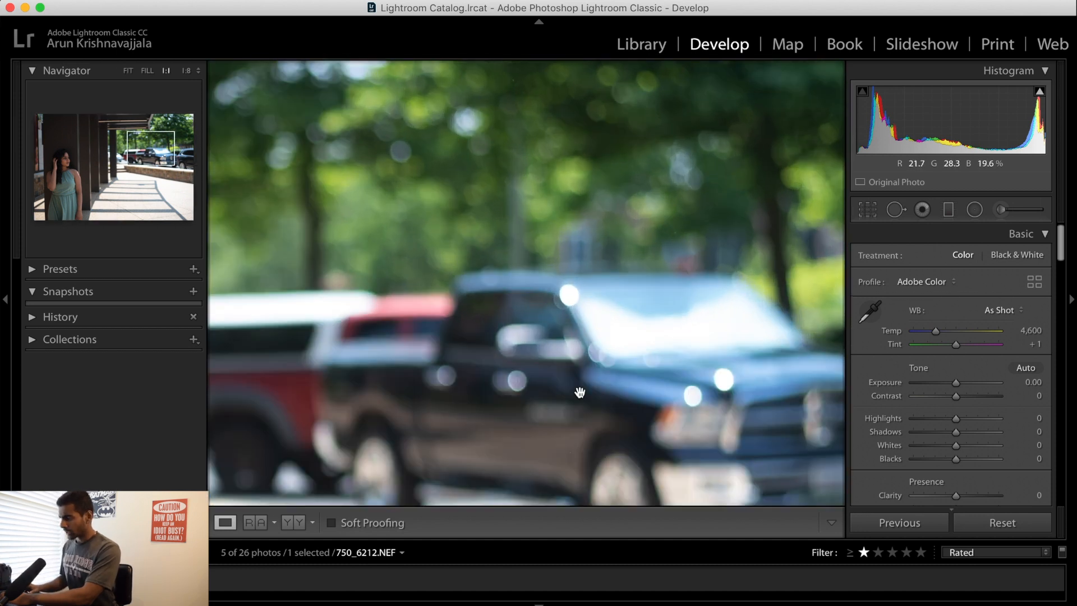
left_click_drag(657, 262, 652, 159)
left_click(389, 385)
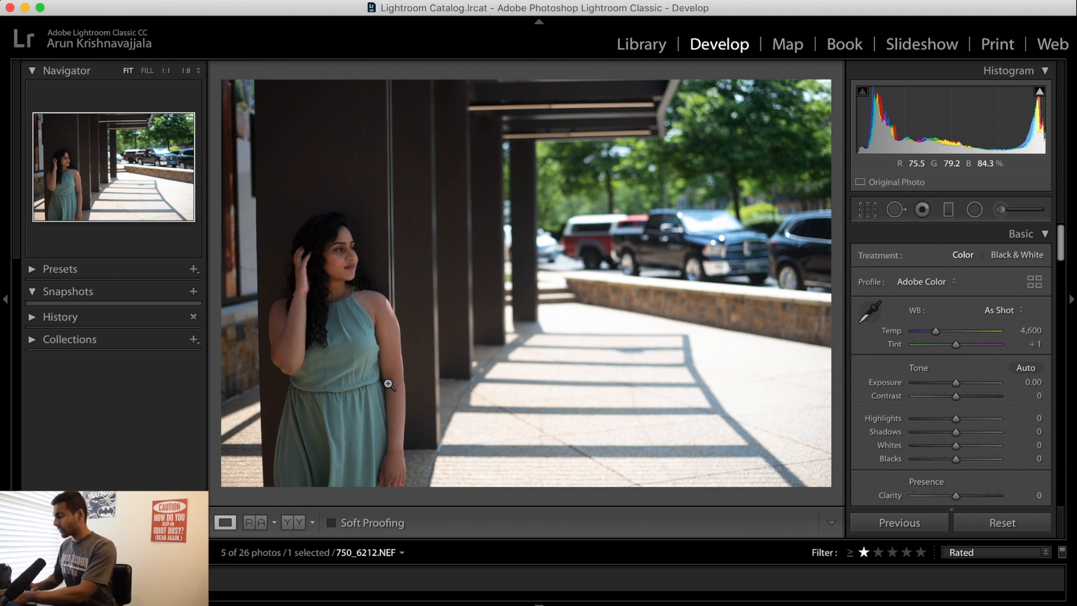
left_click_drag(973, 433, 987, 437)
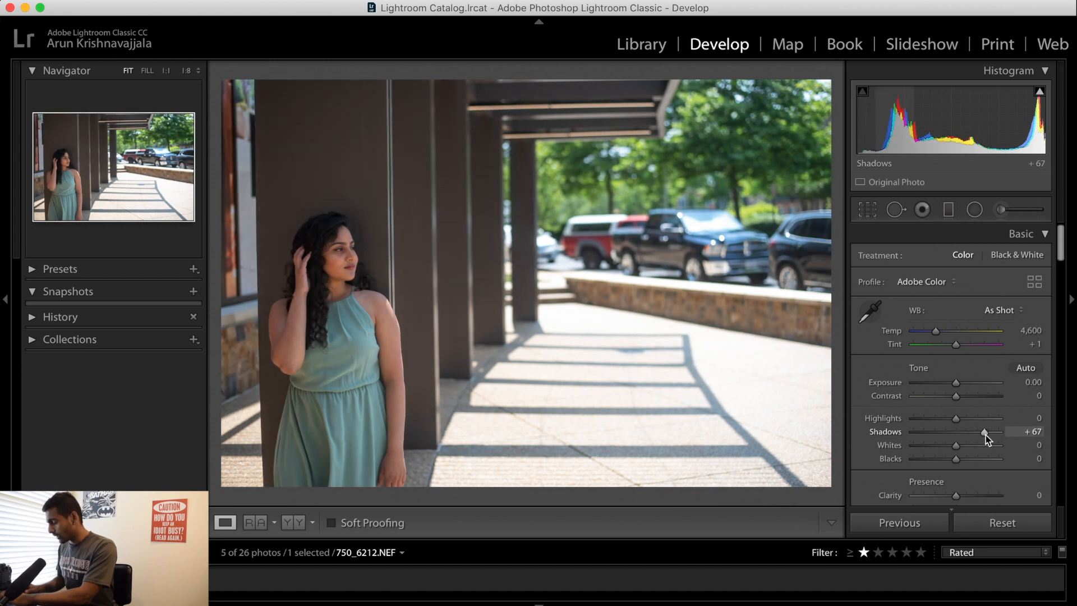
Examine the woman's face, hair and dress at full size to judge the brightened shadows
left_click(308, 234)
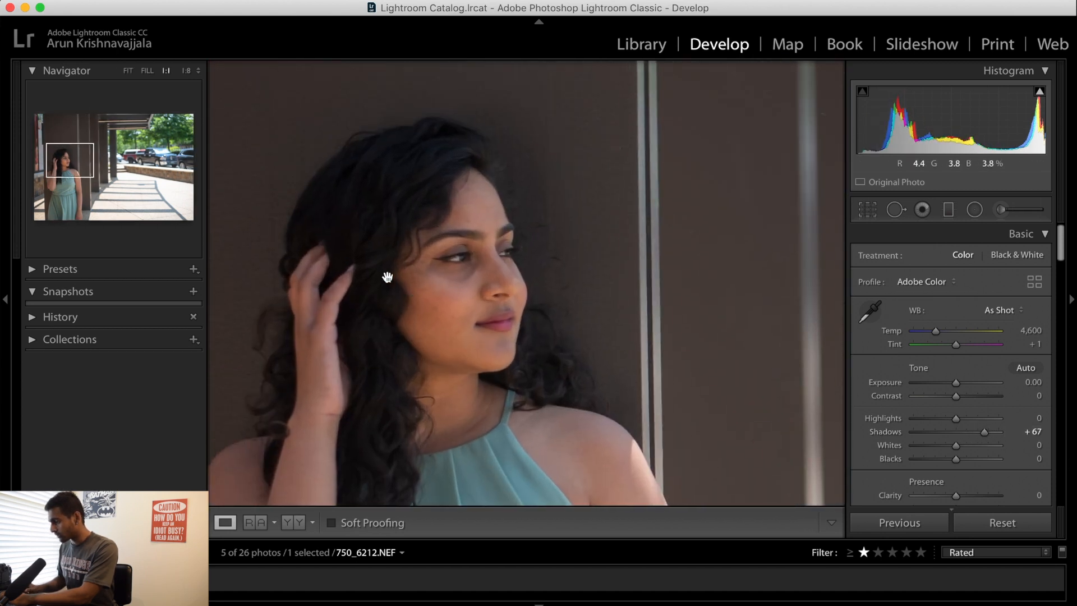
left_click(494, 227)
left_click(292, 236)
left_click_drag(248, 251, 388, 254)
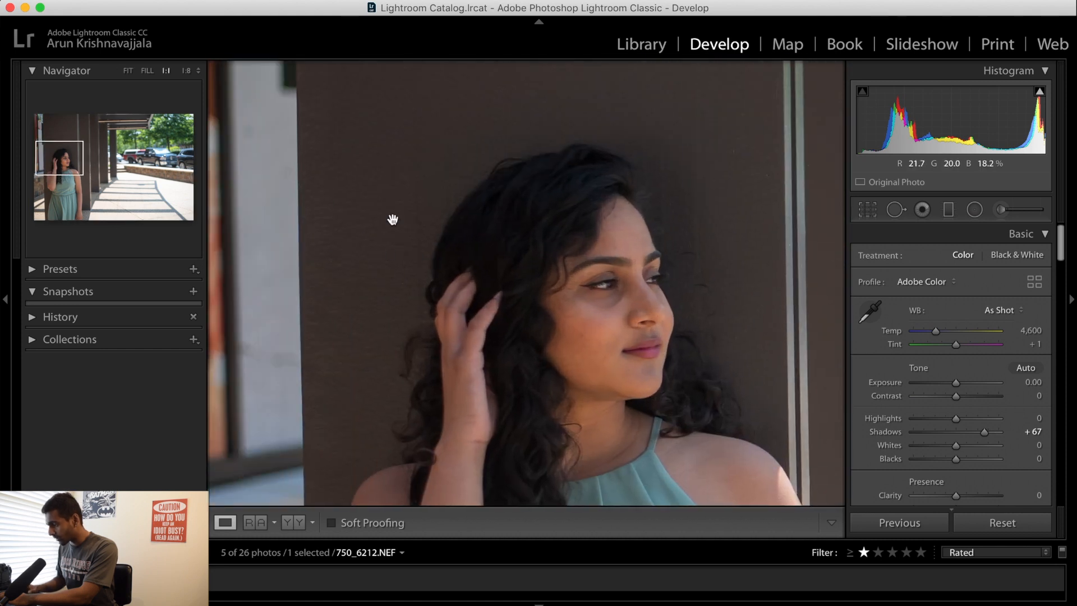
left_click(619, 200)
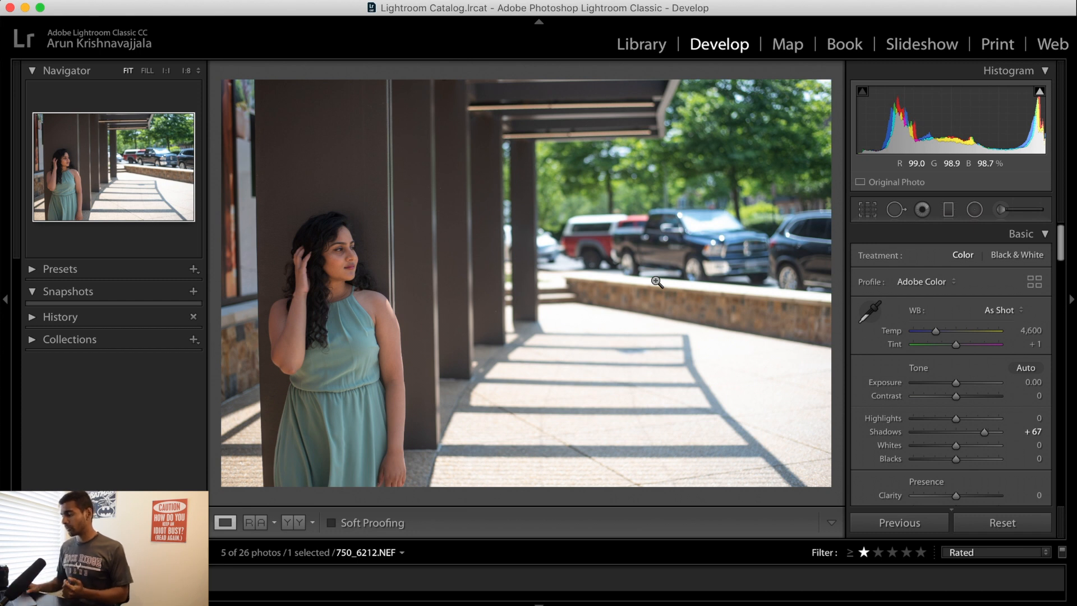
left_click(310, 233)
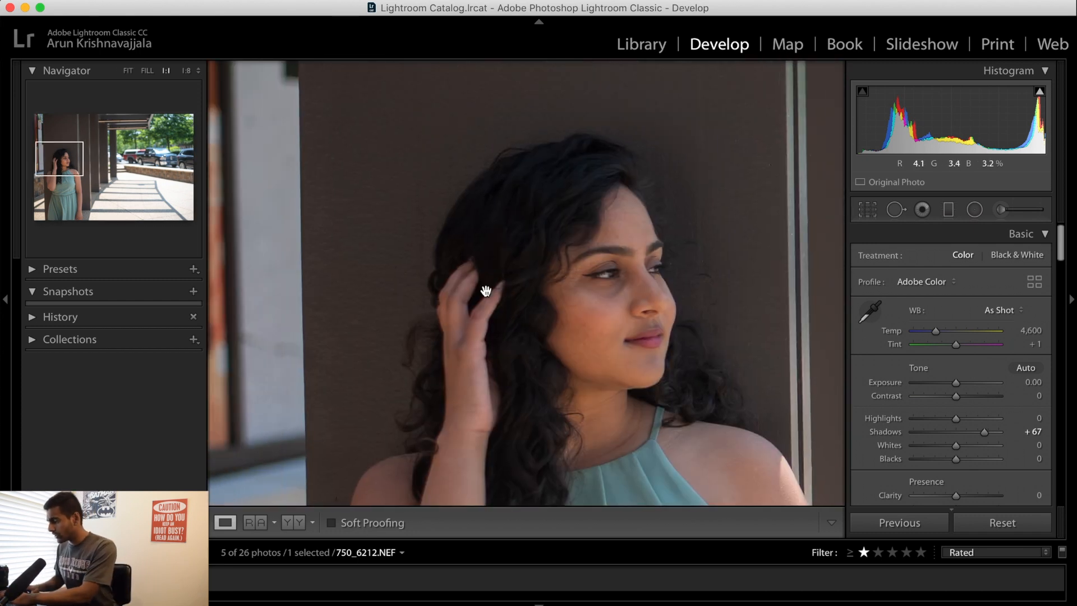
left_click_drag(553, 230, 522, 193)
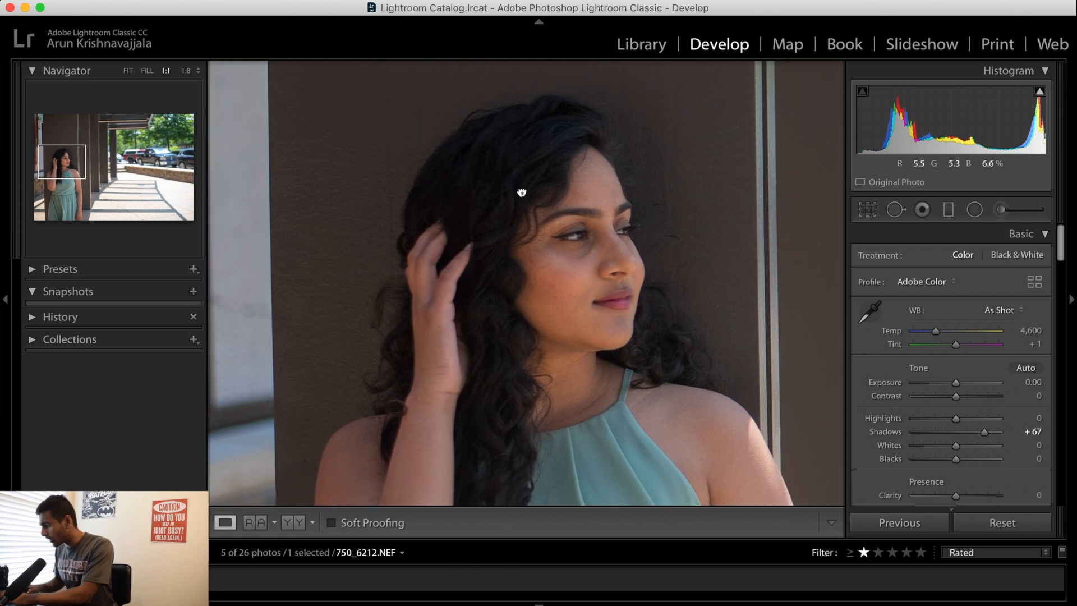
left_click_drag(503, 413, 500, 272)
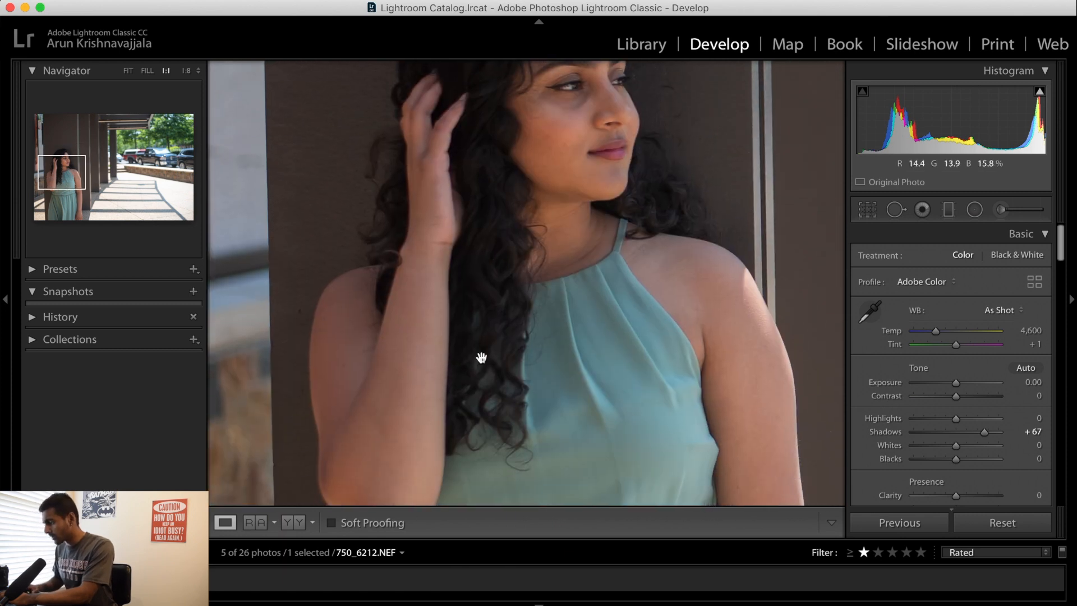
left_click(504, 227)
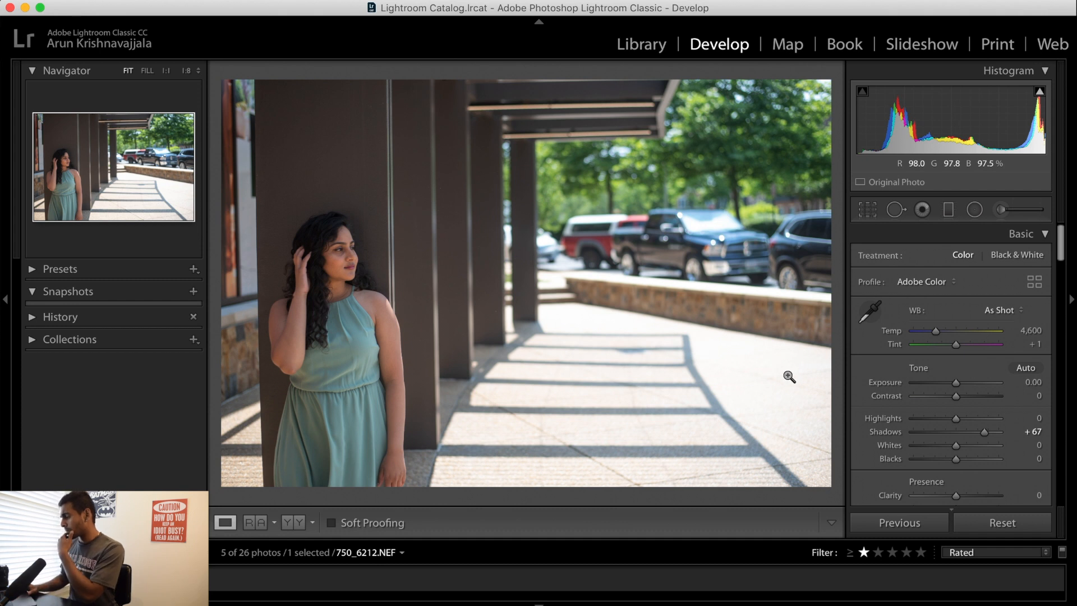
Set Highlights to -100 and Contrast to +11 for the photo
left_click_drag(955, 419, 912, 422)
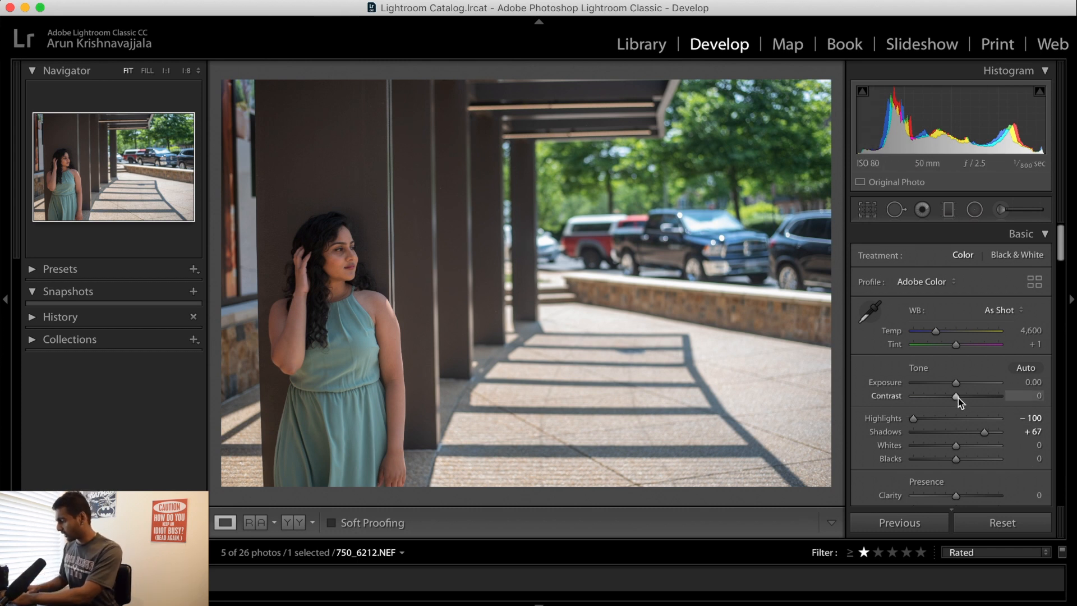
left_click_drag(957, 396, 961, 397)
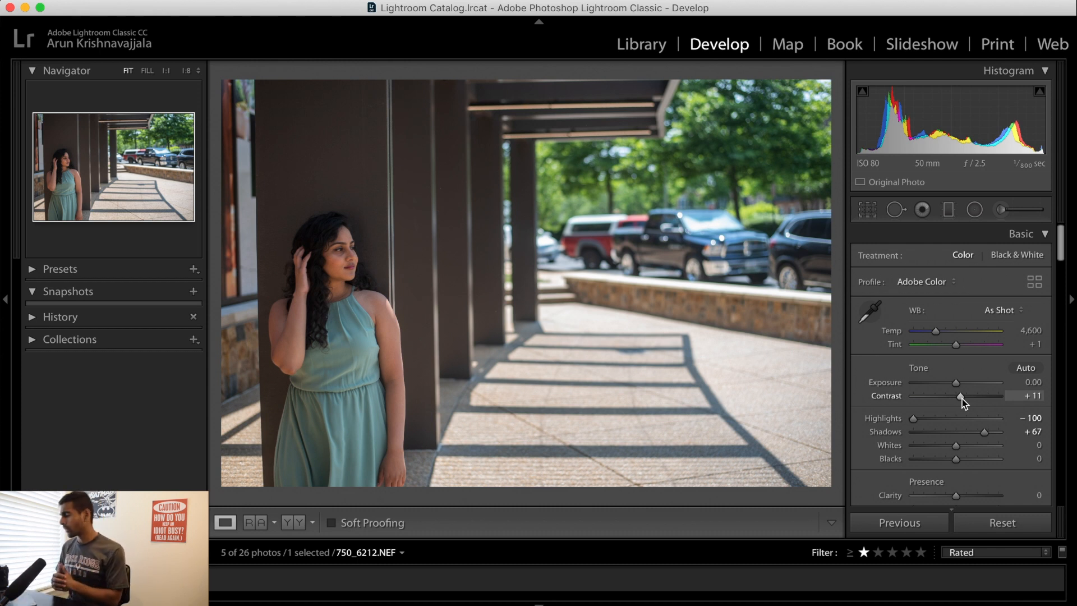
Set Whites to +33 and Blacks to +2, checking the woman's face up close
scroll(942, 471, "down", 2)
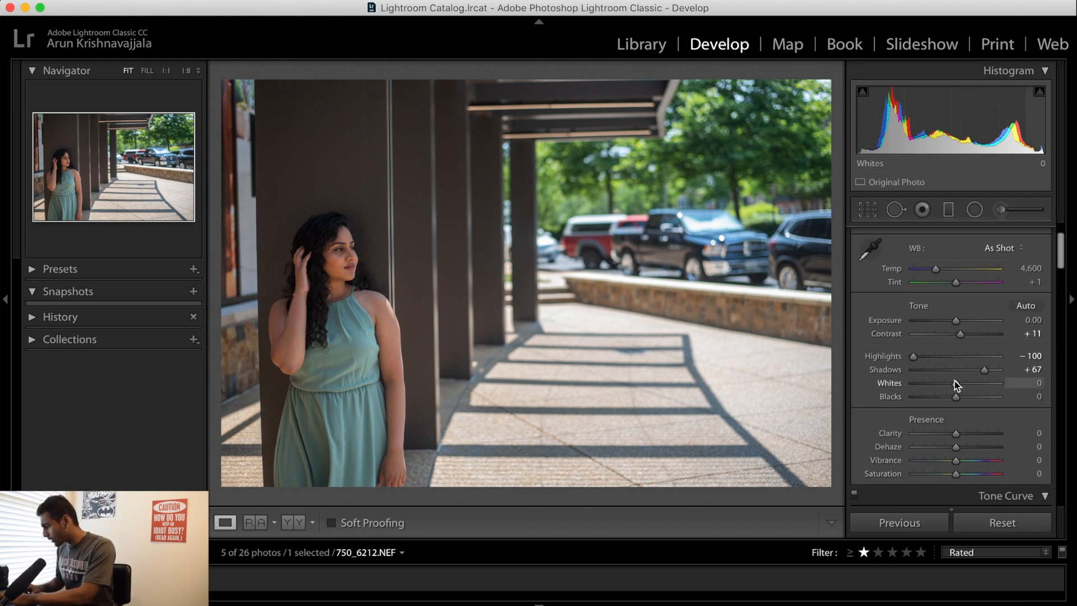
left_click_drag(957, 386, 970, 386)
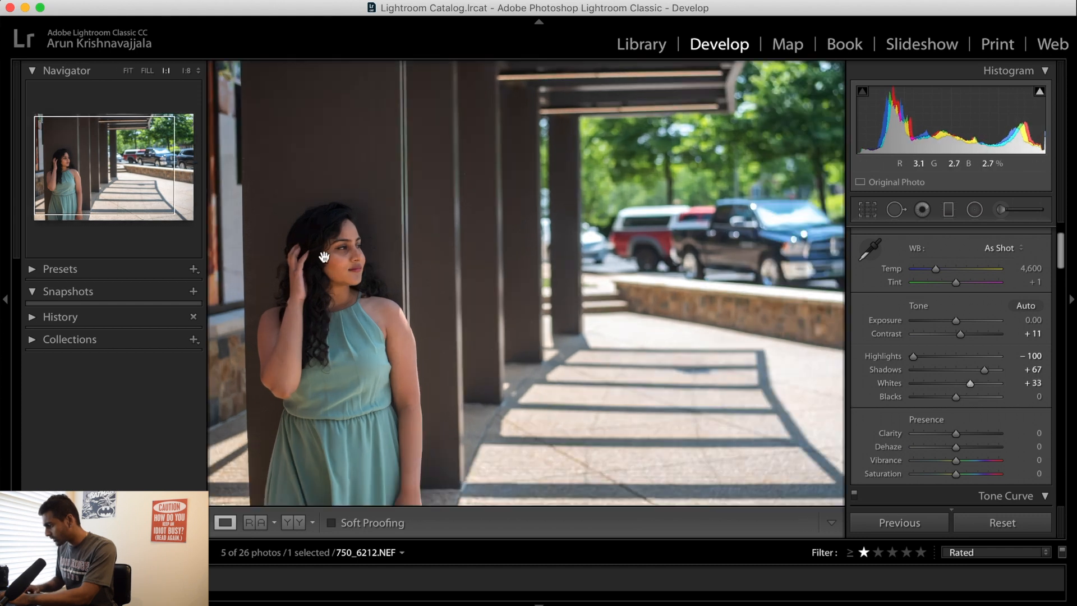
left_click(352, 261)
left_click_drag(435, 272, 436, 245)
left_click(448, 213)
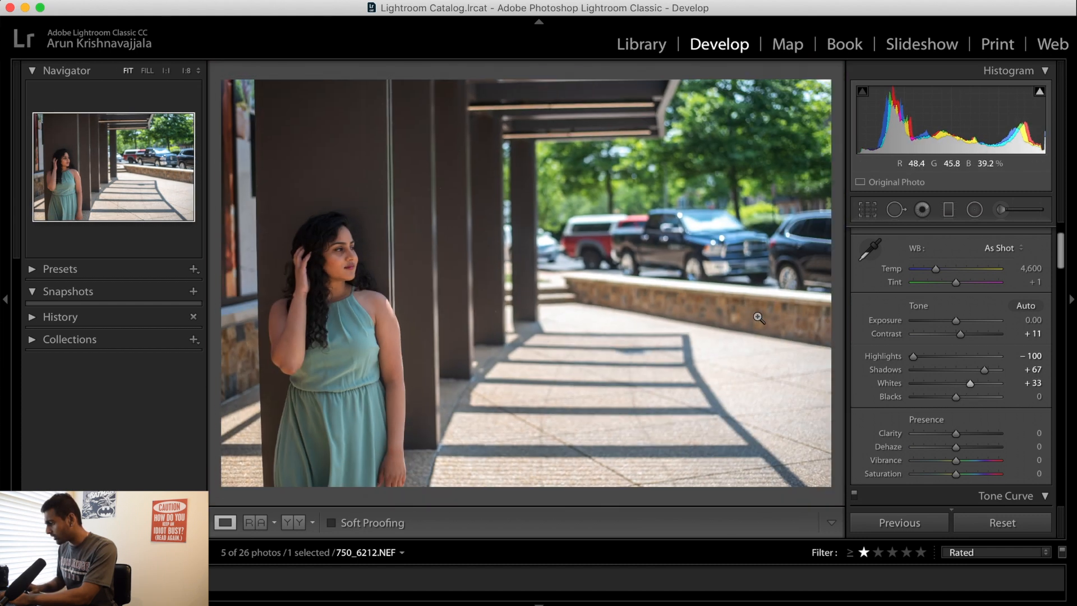
left_click_drag(956, 397, 958, 398)
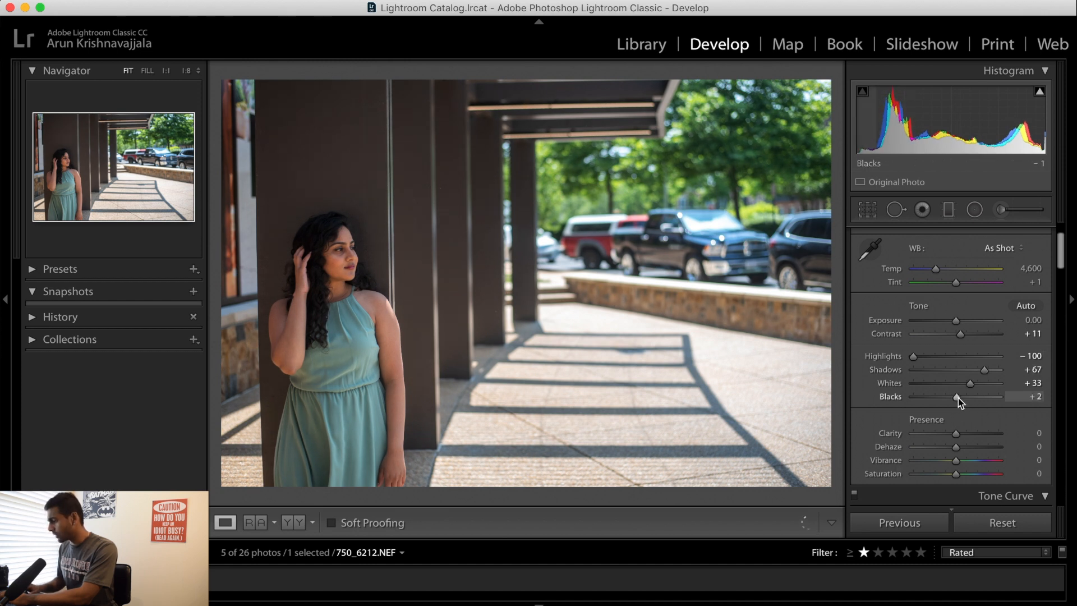
Shape the RGB tone curve into a gentle S with a raised black point and lowered white point, comparing the photo with and without it
scroll(942, 447, "up", 2)
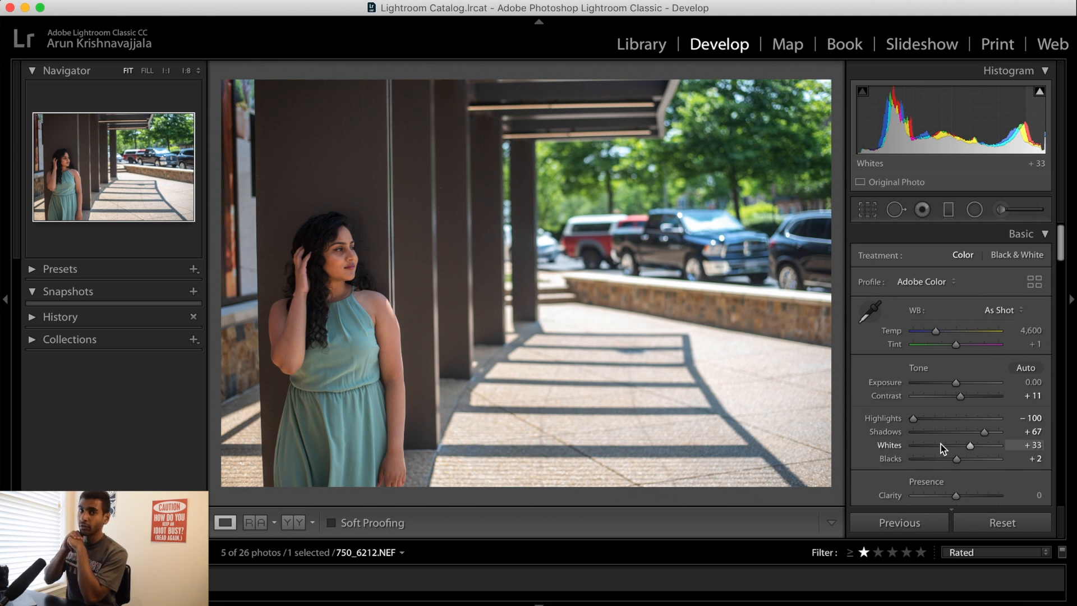
scroll(889, 449, "down", 3)
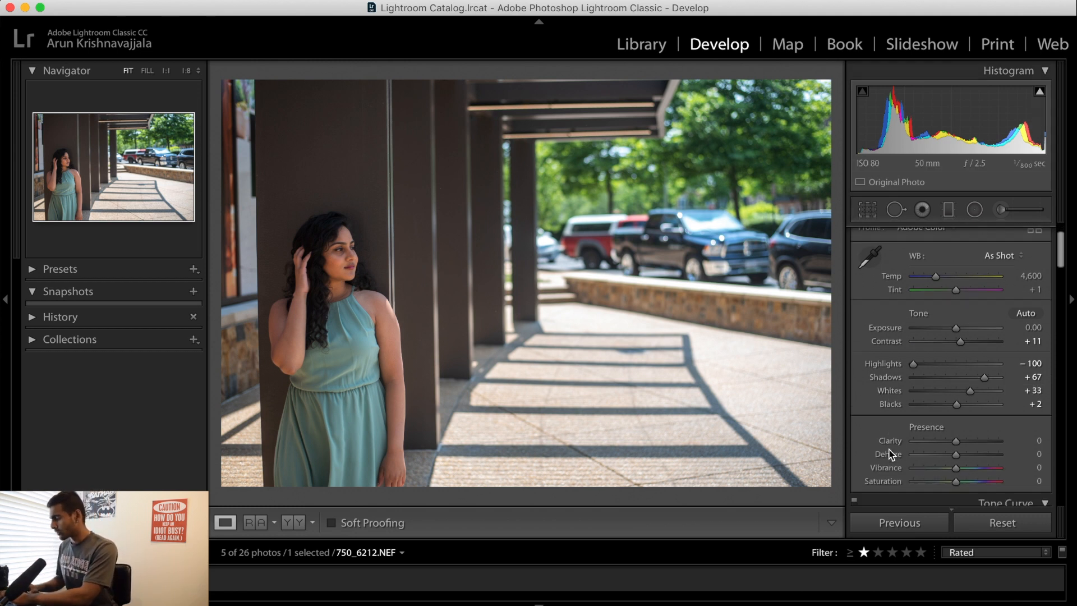
scroll(891, 454, "down", 6)
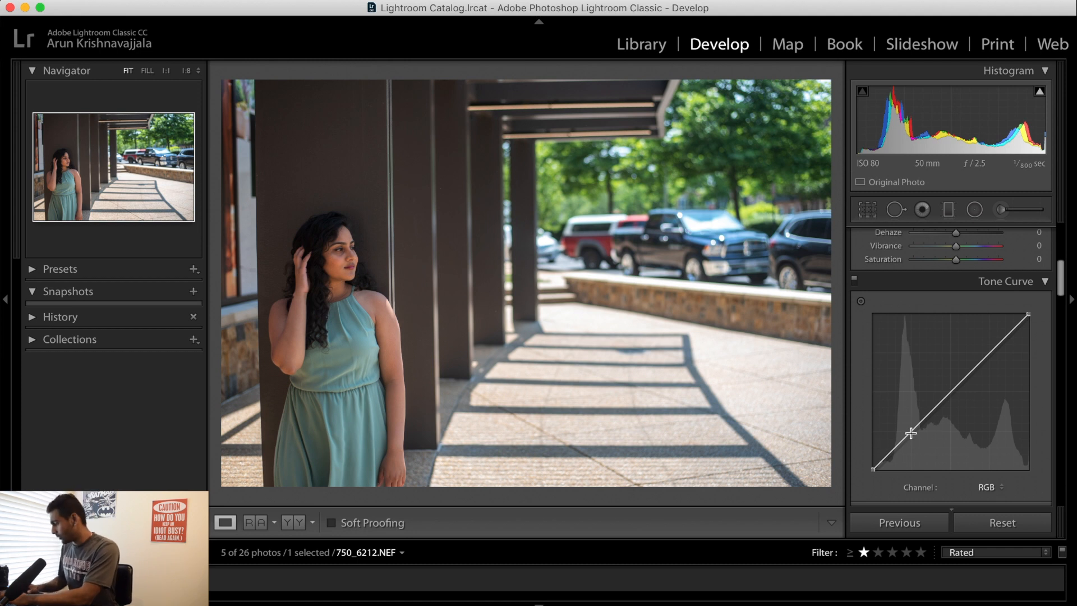
scroll(983, 360, "down", 1)
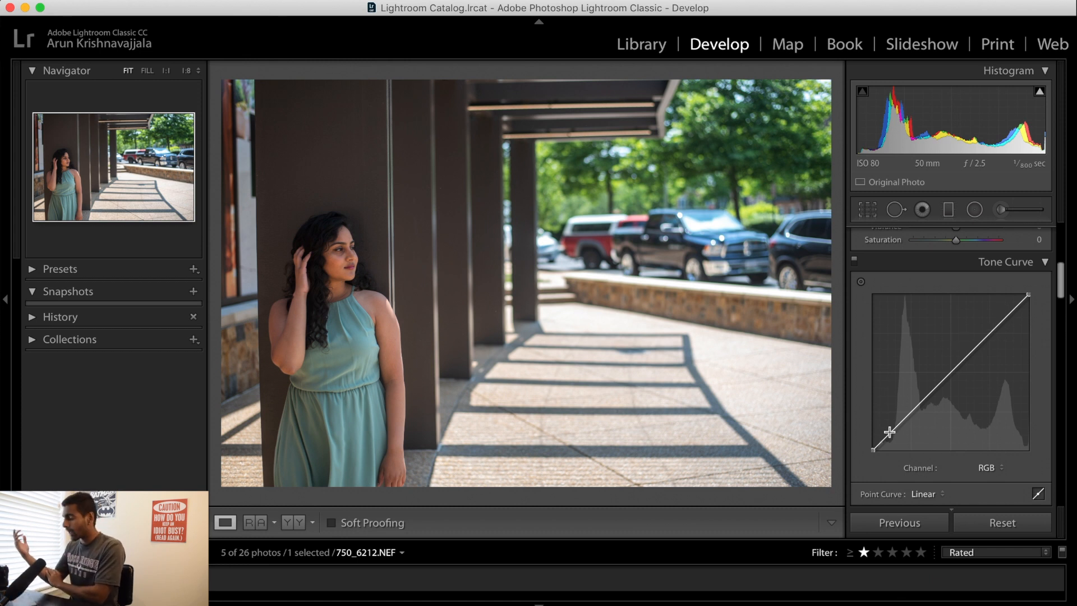
left_click(911, 413)
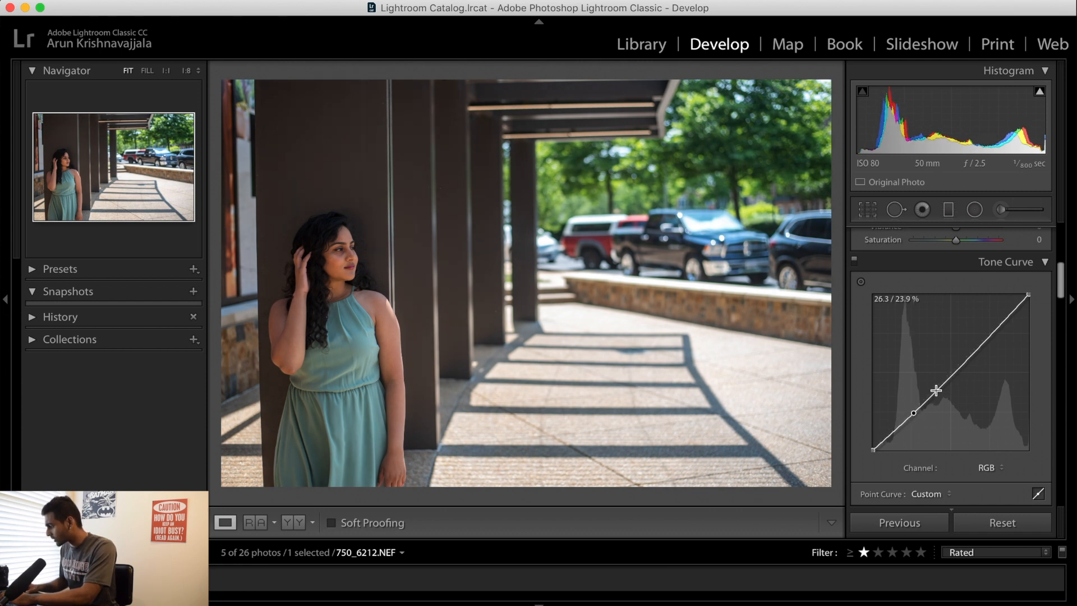
left_click_drag(990, 331, 989, 328)
left_click_drag(1030, 295, 1031, 299)
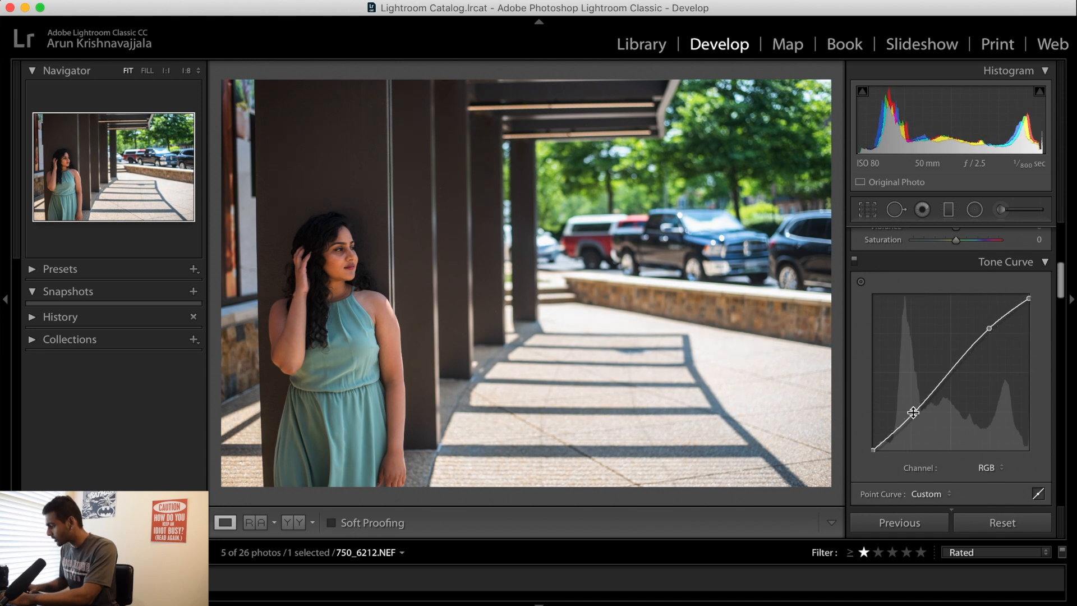
left_click_drag(873, 456, 862, 443)
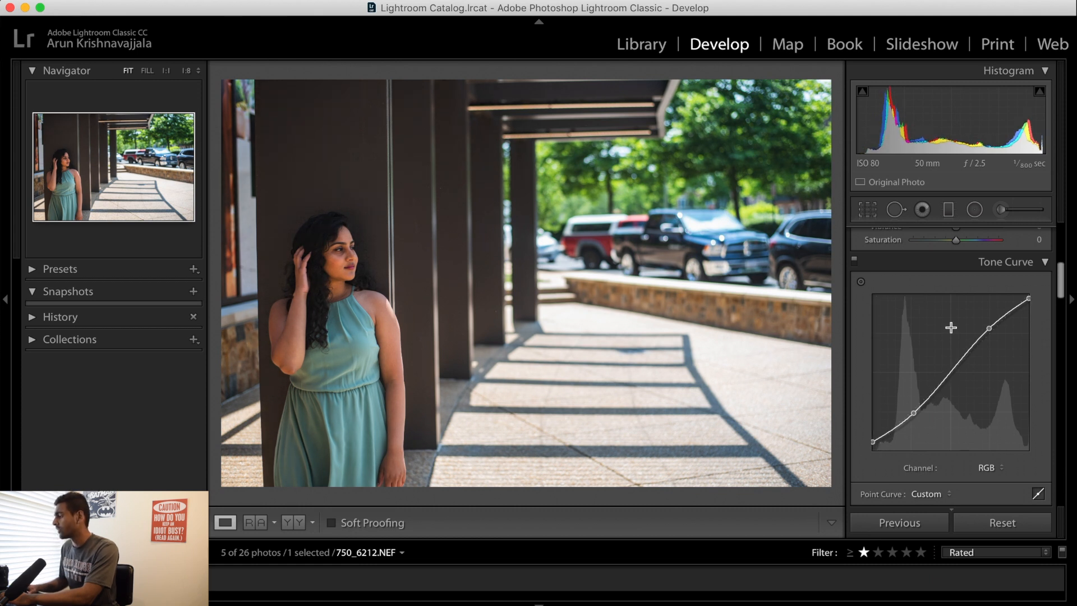
left_click(855, 261)
left_click(854, 261)
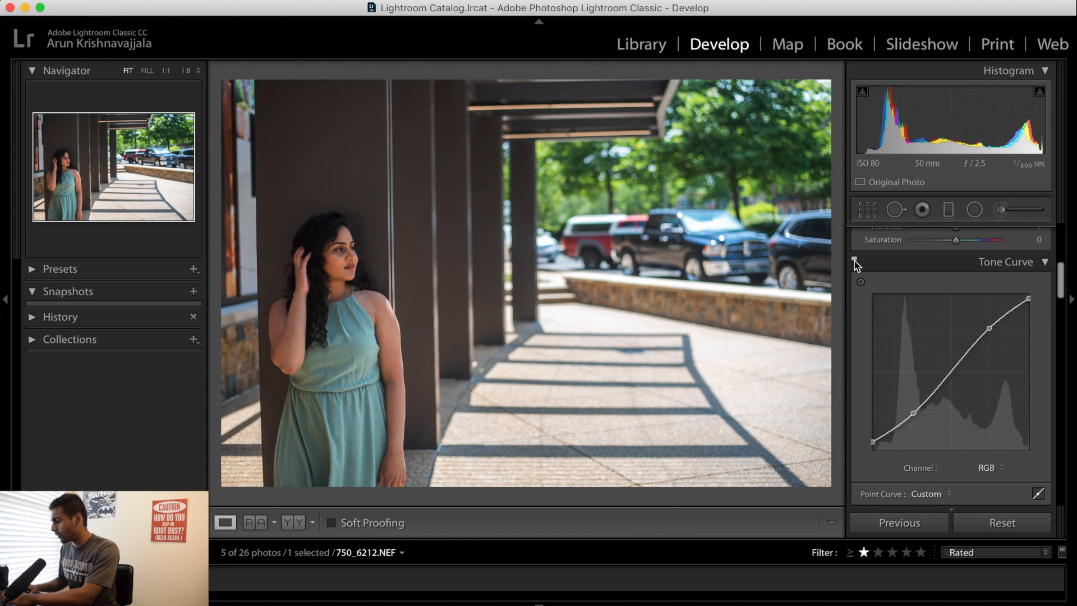
left_click(854, 261)
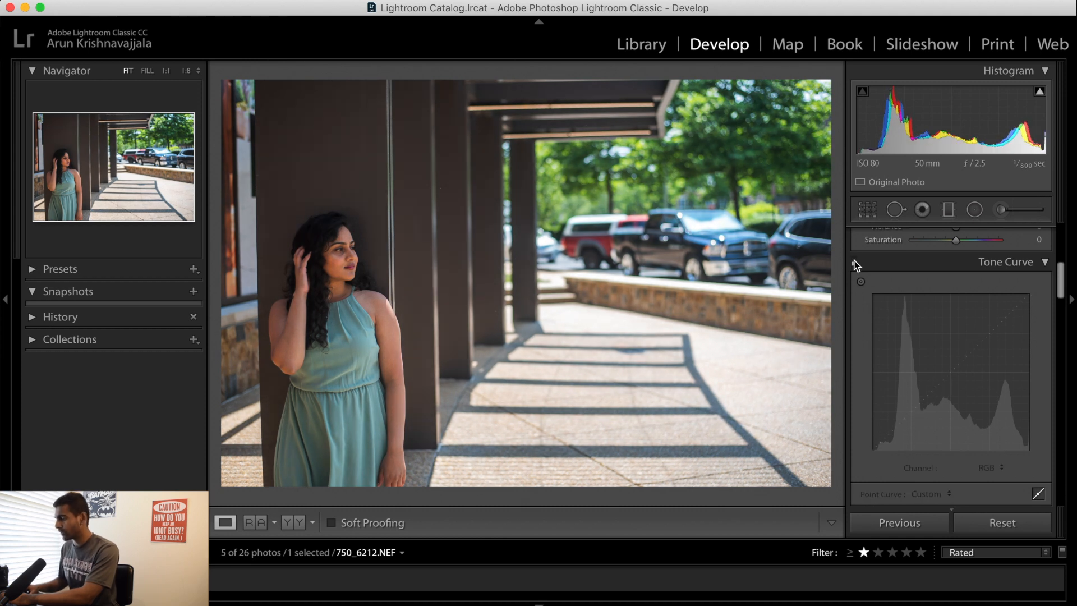
left_click(854, 261)
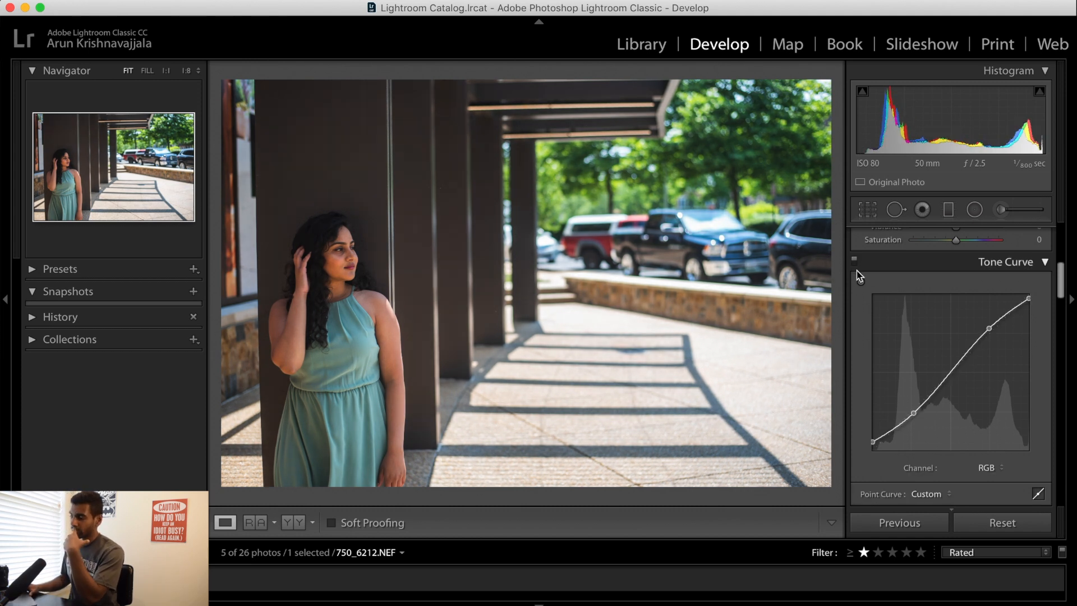
Set the Green luminance to +50 in the HSL adjustments to brighten the trees
scroll(866, 329, "down", 10)
scroll(866, 329, "down", 8)
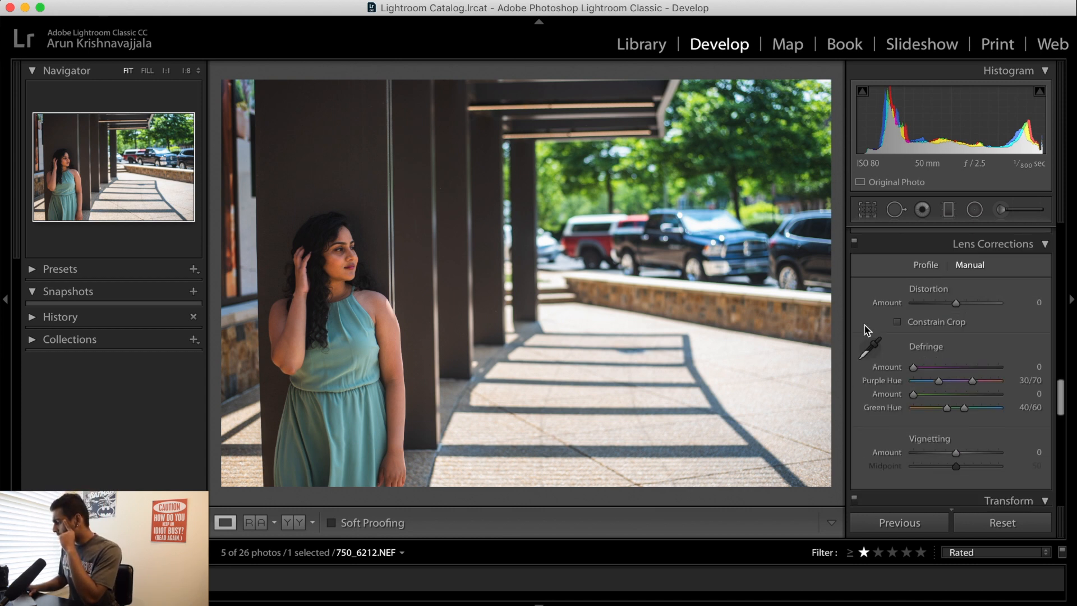
scroll(865, 330, "up", 12)
scroll(865, 329, "down", 4)
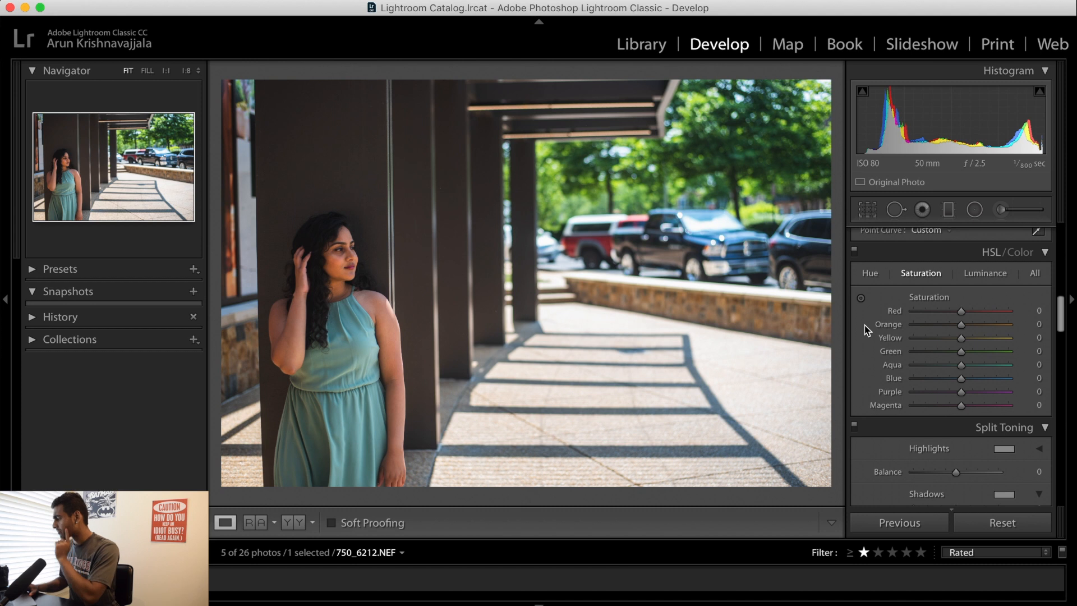
scroll(868, 330, "up", 1)
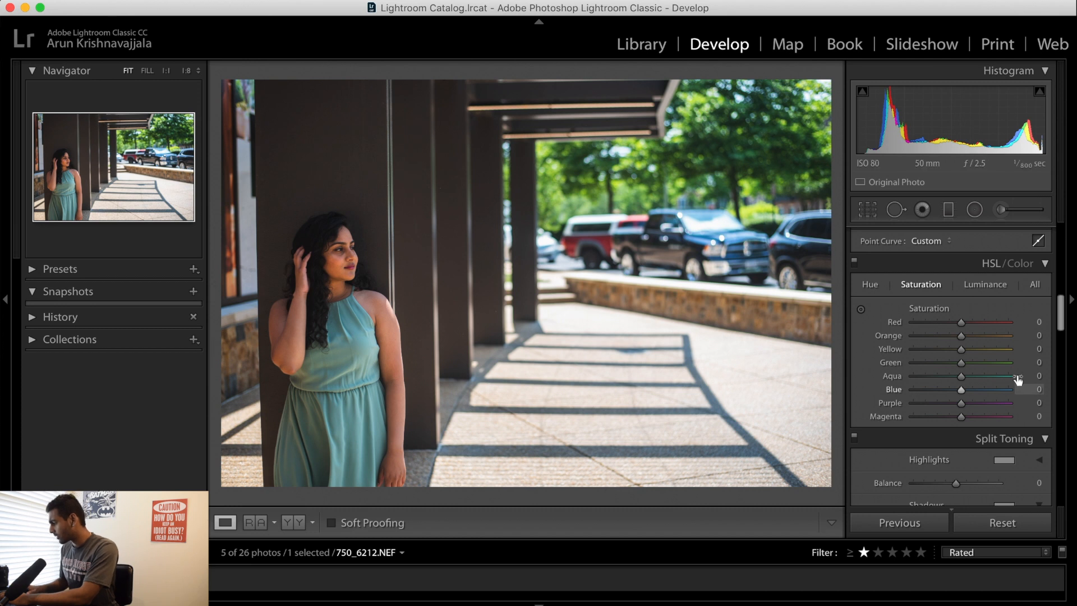
mouse_move(962, 362)
left_mouse_down()
mouse_move(981, 365)
mouse_move(962, 364)
left_mouse_up()
left_click(986, 284)
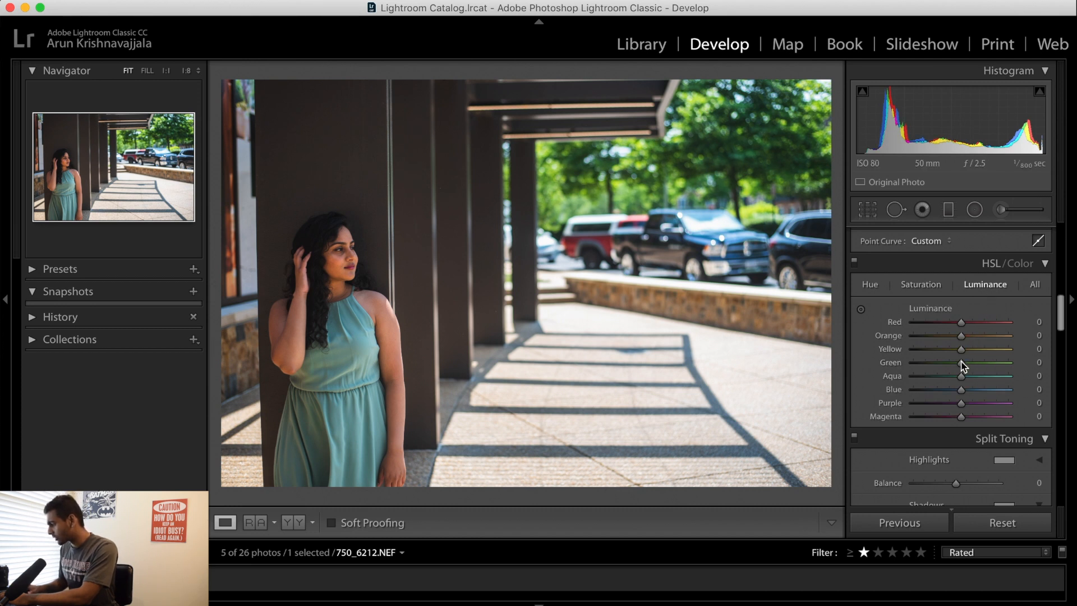
left_click_drag(961, 363, 987, 365)
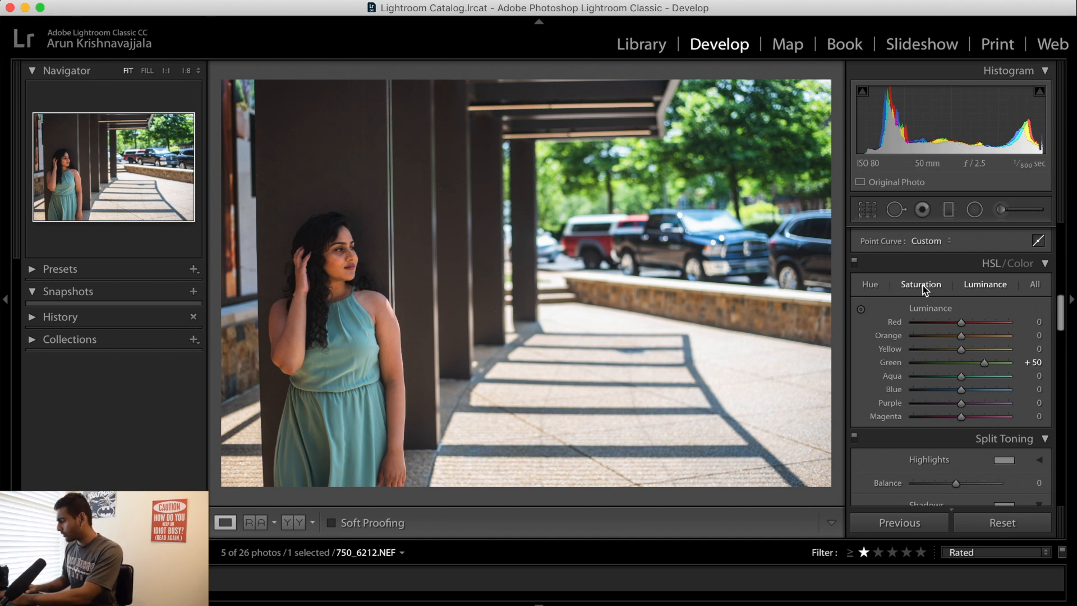
Brighten the dress with the targeted luminance adjustment, bringing Aqua to +90 and Blue to +88
left_click(861, 310)
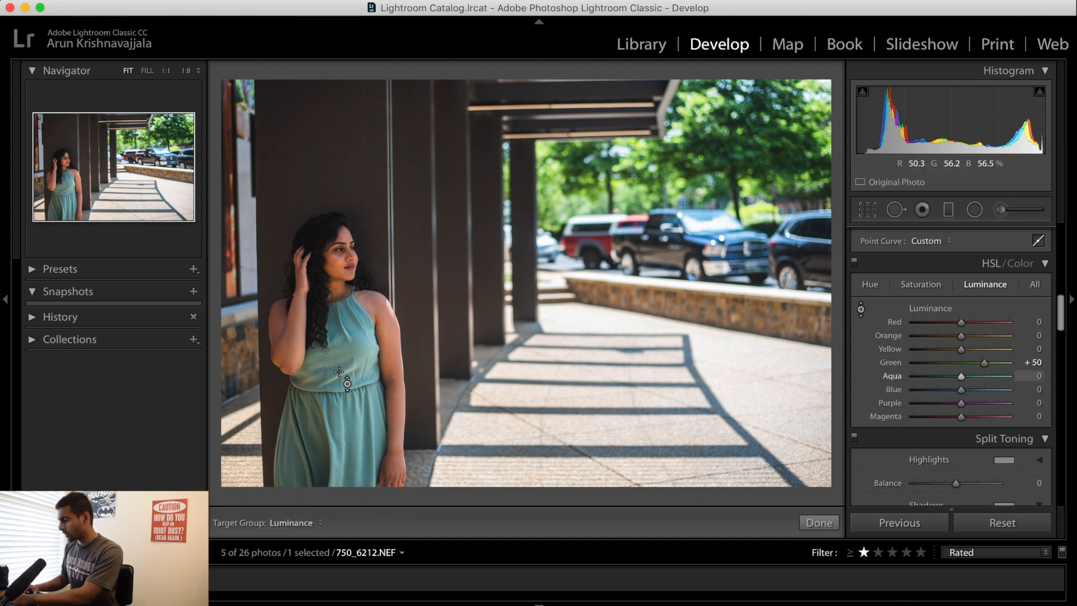
left_click_drag(337, 368, 337, 304)
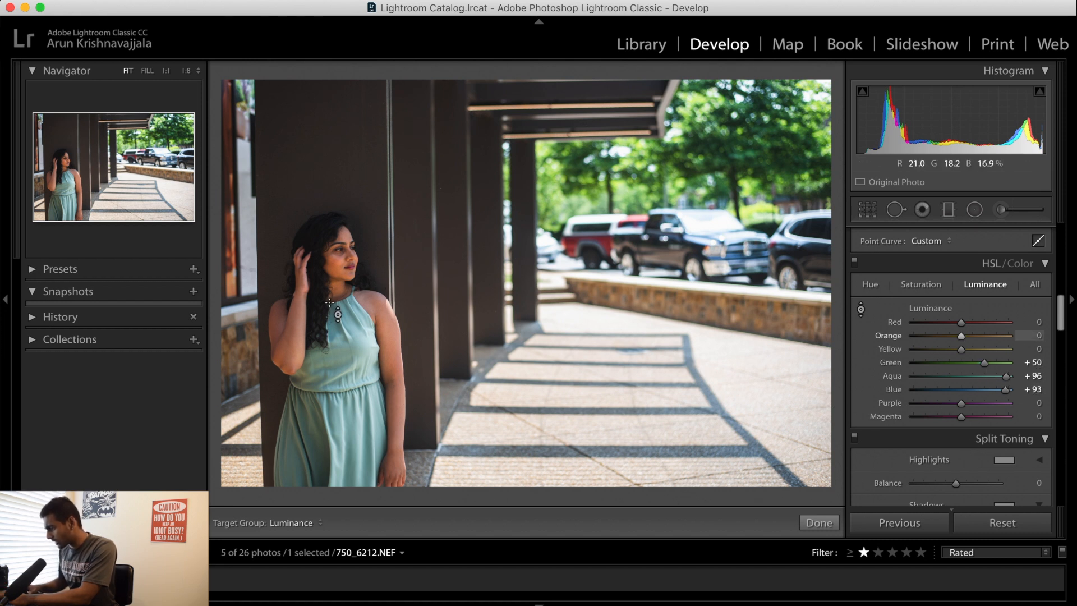
left_click_drag(288, 457, 289, 457)
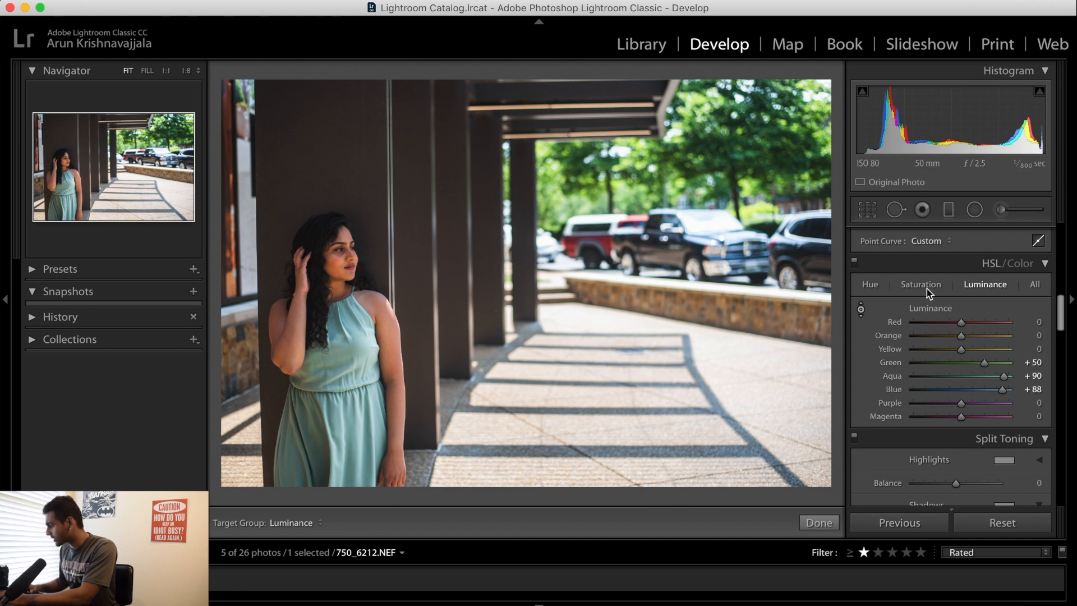
Try a targeted hue shift on the pickup truck, bringing Aqua to -49 and Blue to -63
left_click(870, 286)
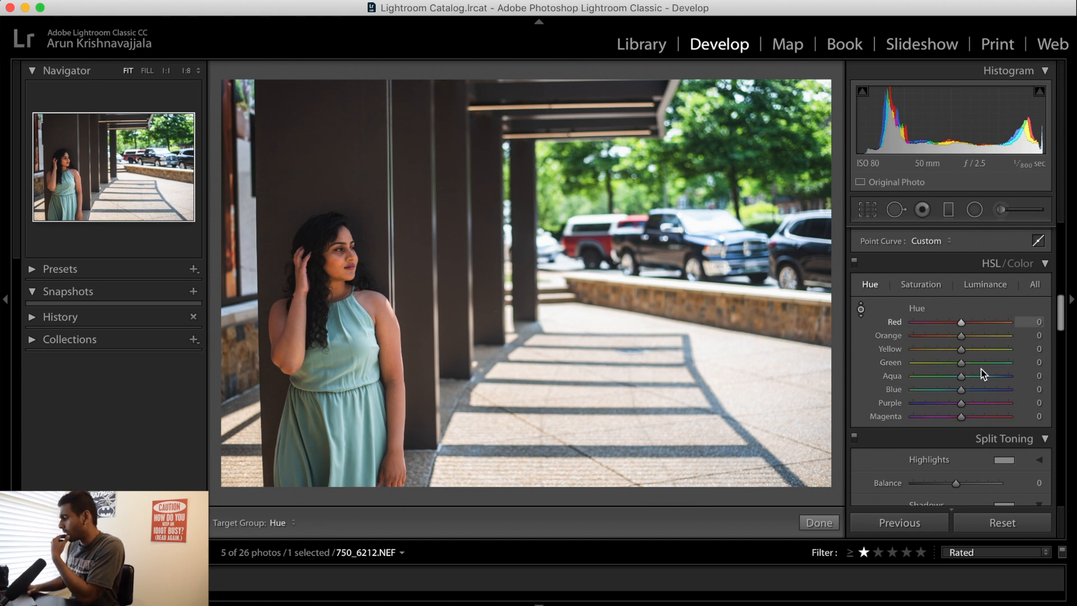
left_click_drag(673, 260, 673, 294)
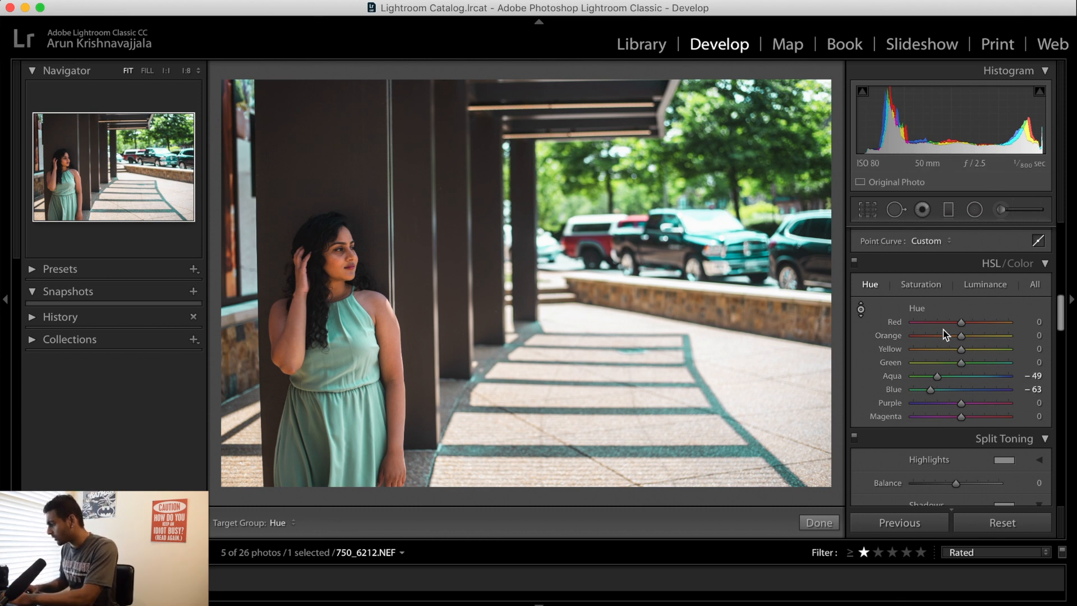
Set the Green saturation to +6 and the Orange saturation to -26, checking the woman's skin up close
left_click(922, 285)
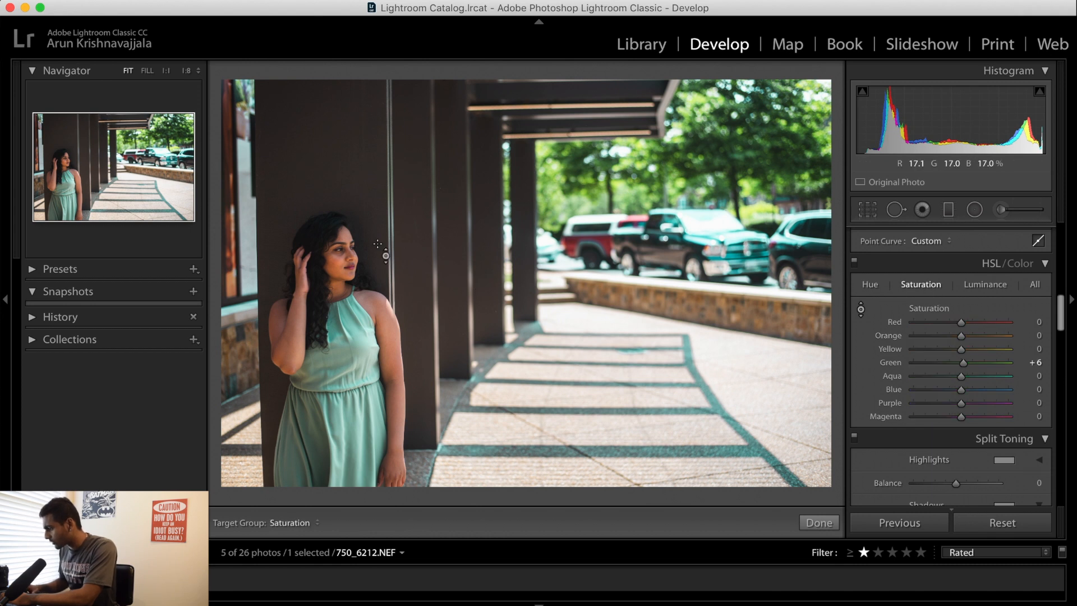
left_click(861, 309)
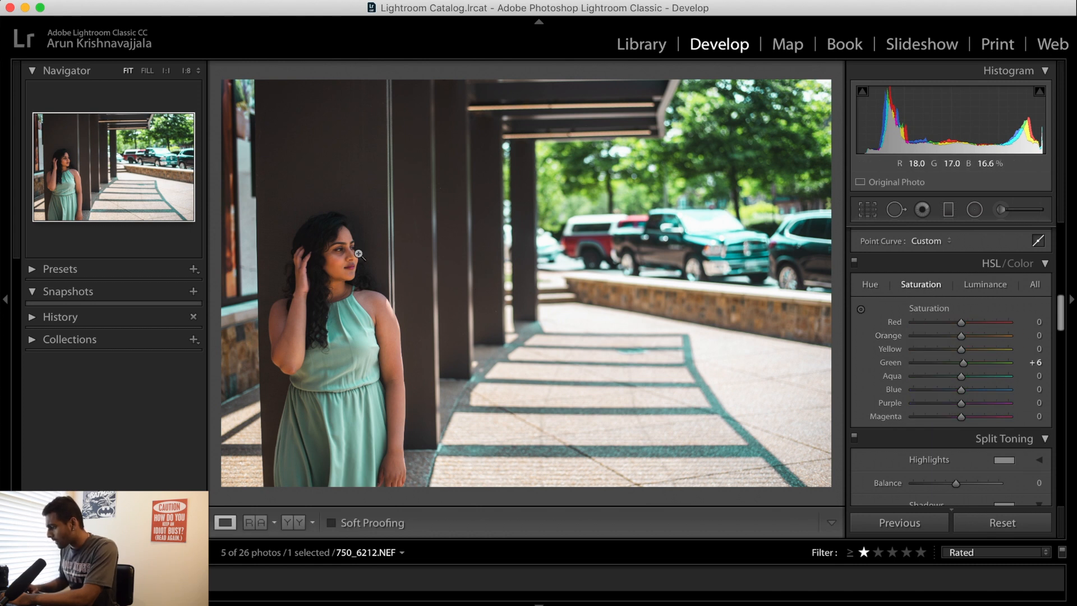
left_click(331, 261)
left_click_drag(379, 264, 412, 264)
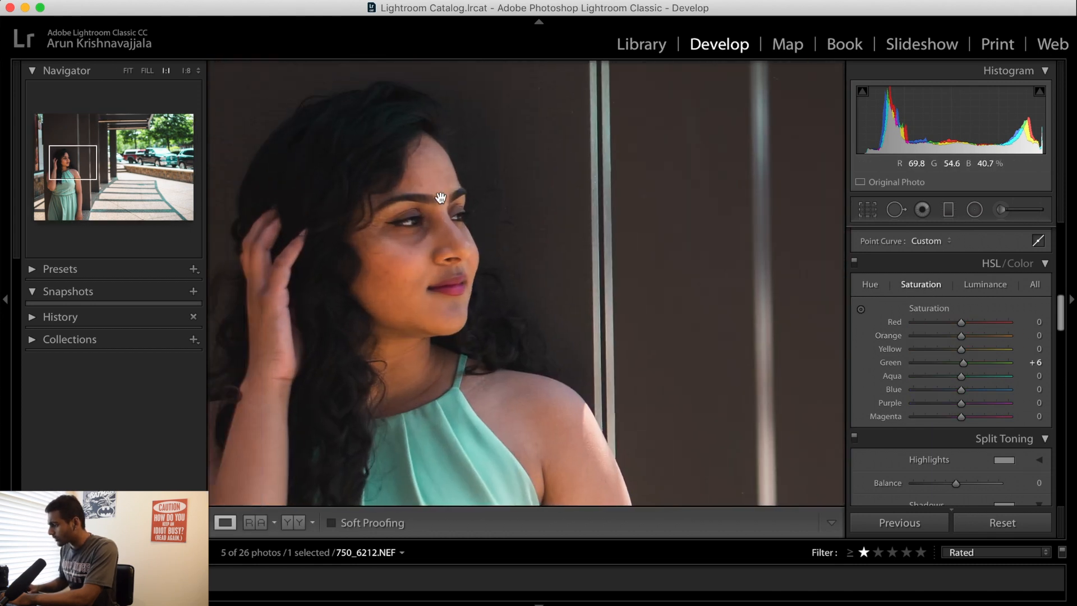
left_click(417, 265)
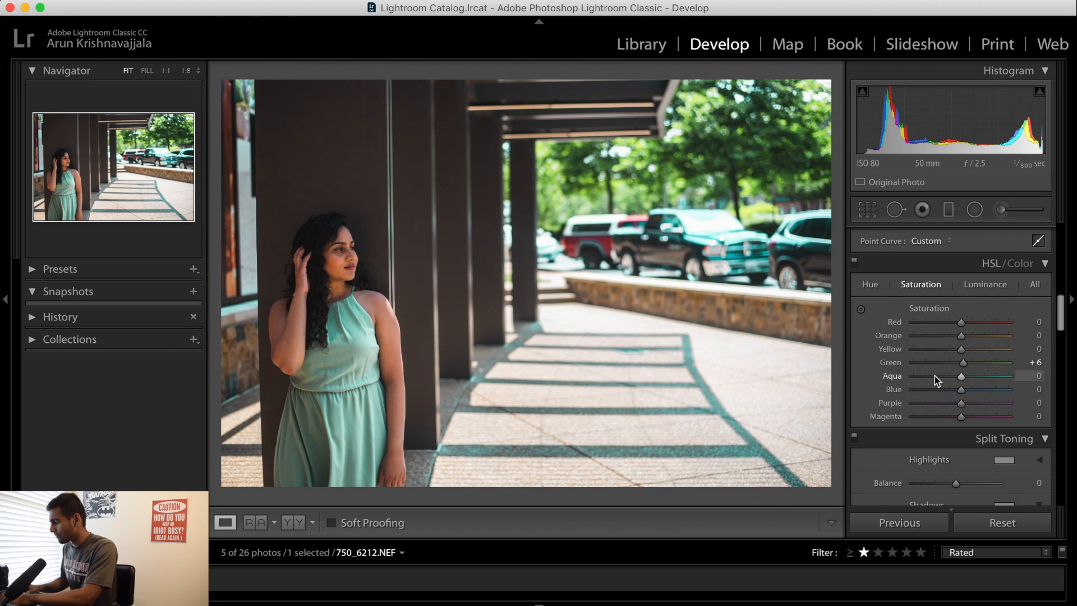
left_click_drag(960, 336, 948, 339)
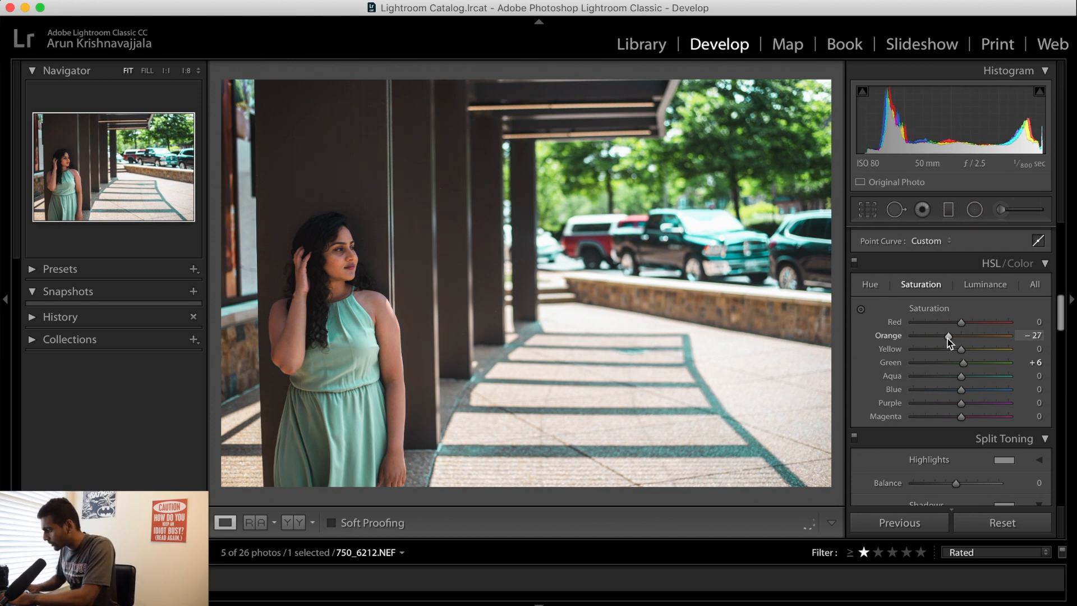
left_click(350, 257)
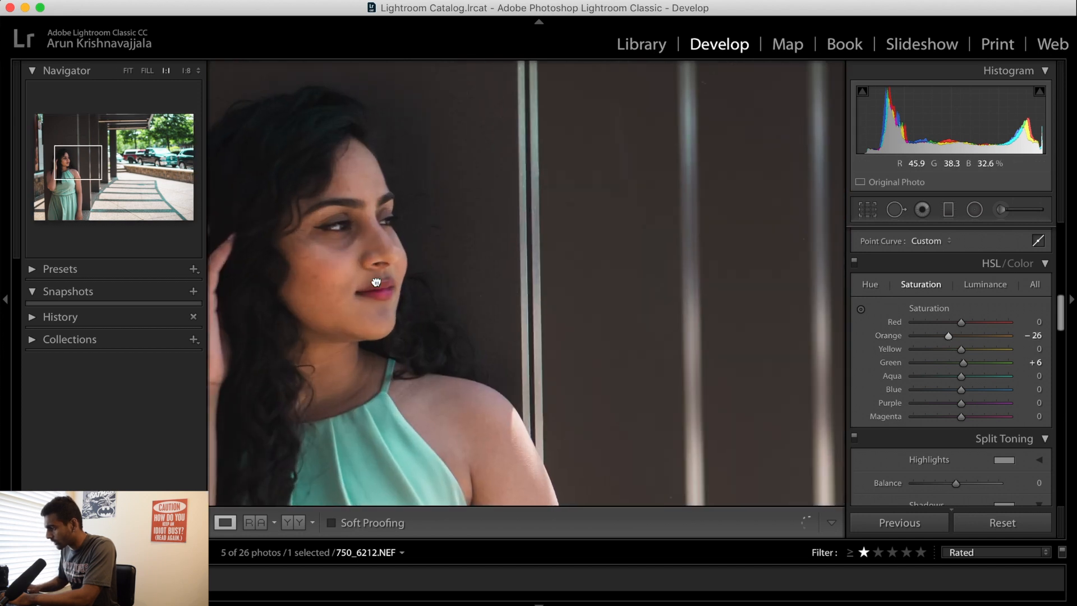
left_click_drag(347, 263, 459, 261)
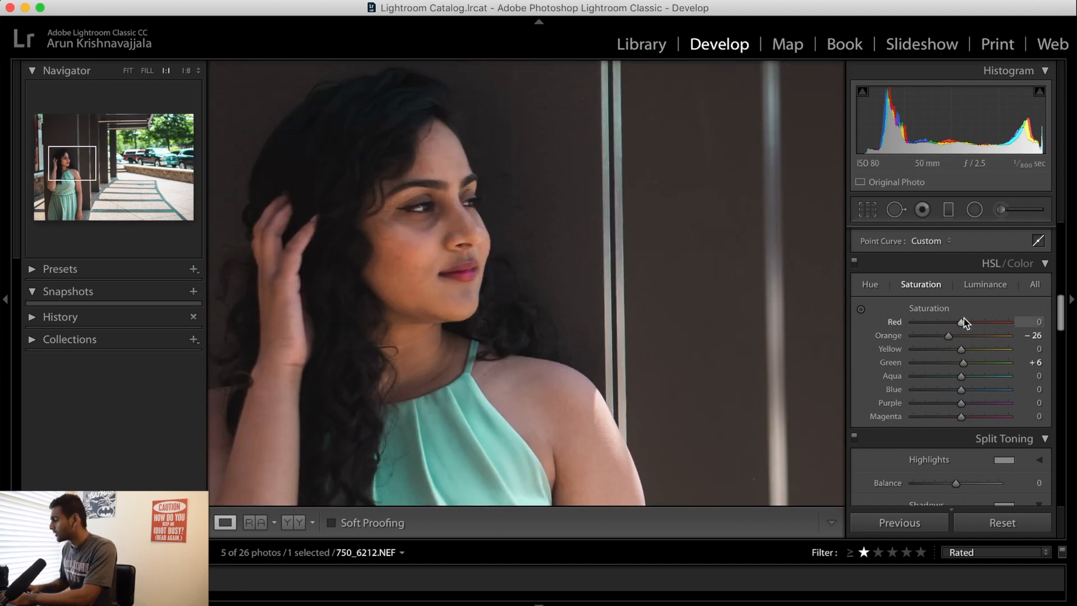
left_click(453, 238)
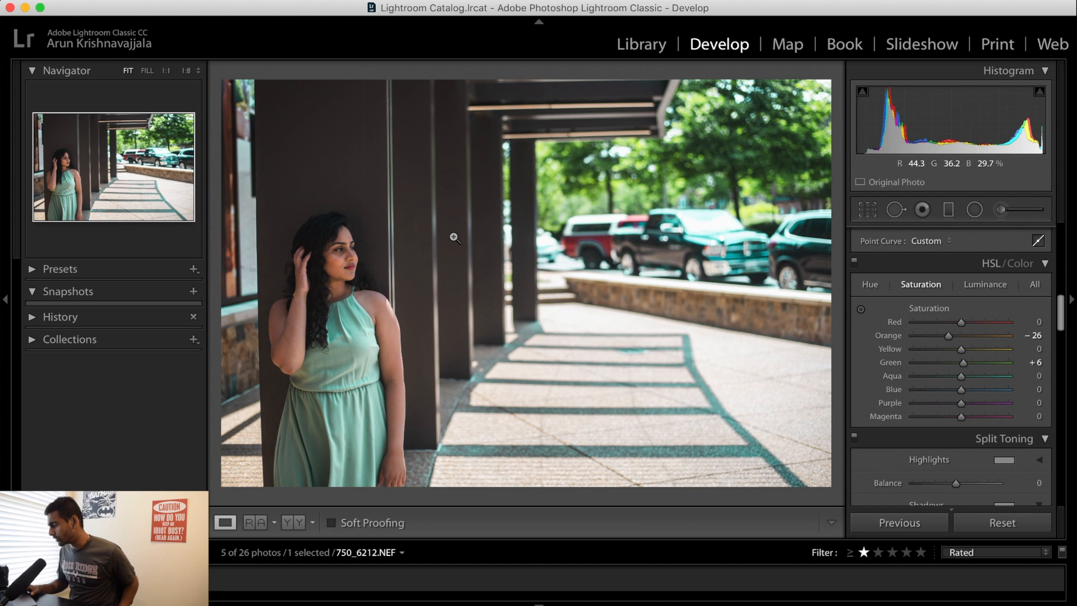
Set the Aqua and Blue hues to -13 each in the HSL adjustments
scroll(939, 413, "down", 10)
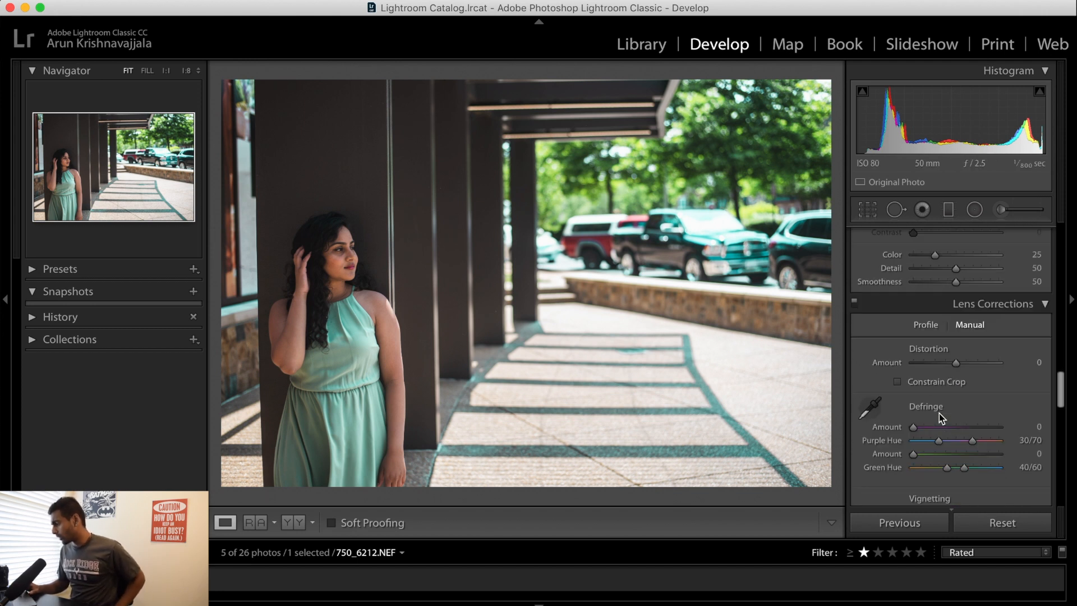
scroll(939, 413, "down", 10)
scroll(939, 413, "up", 8)
scroll(939, 413, "up", 8)
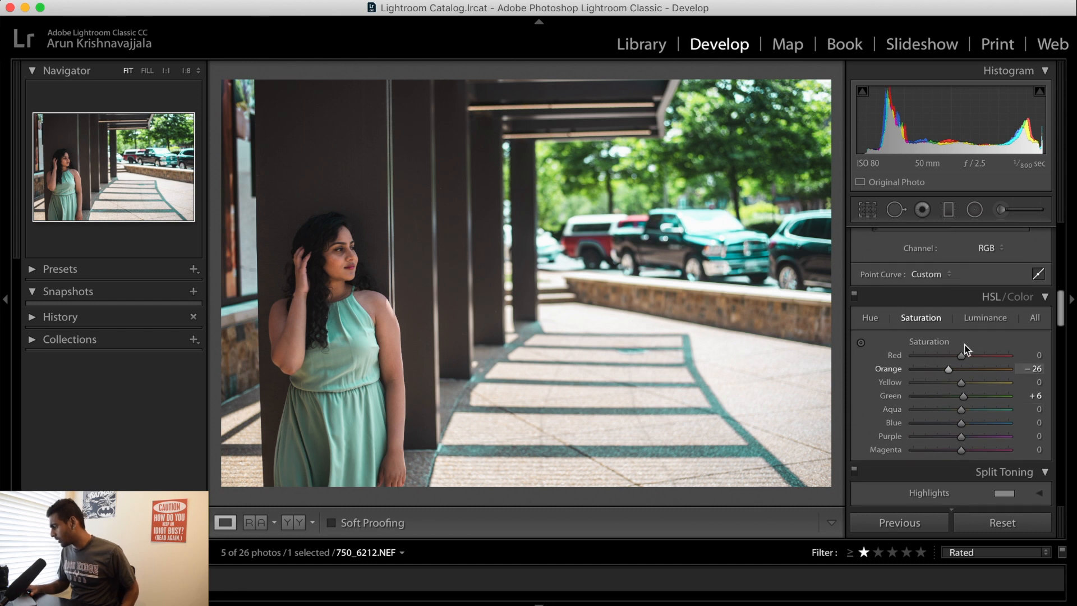
left_click(870, 318)
left_click_drag(937, 410, 971, 425)
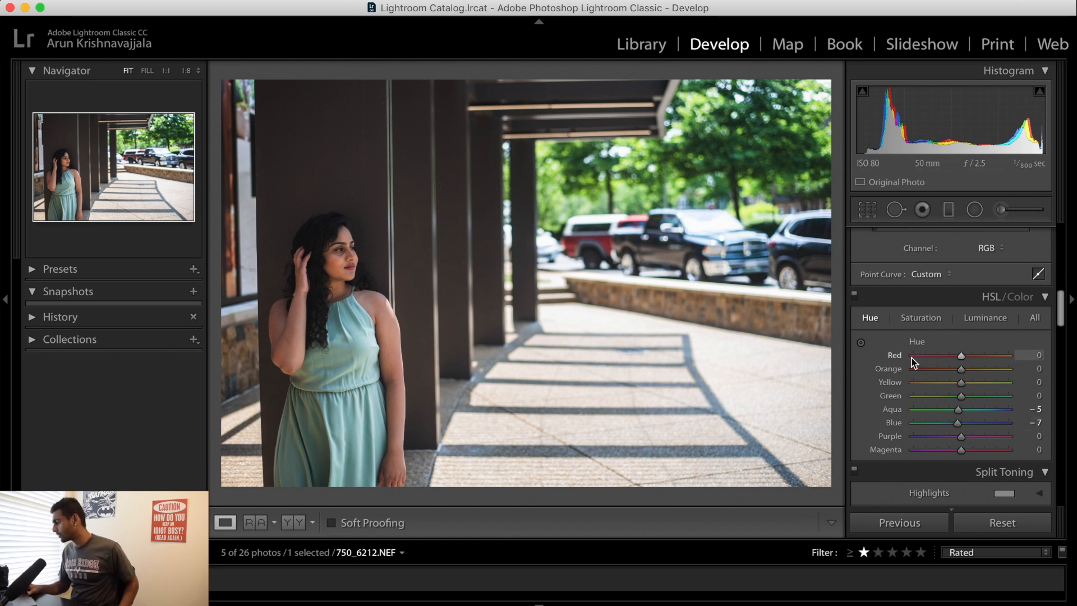
left_click_drag(960, 421, 954, 421)
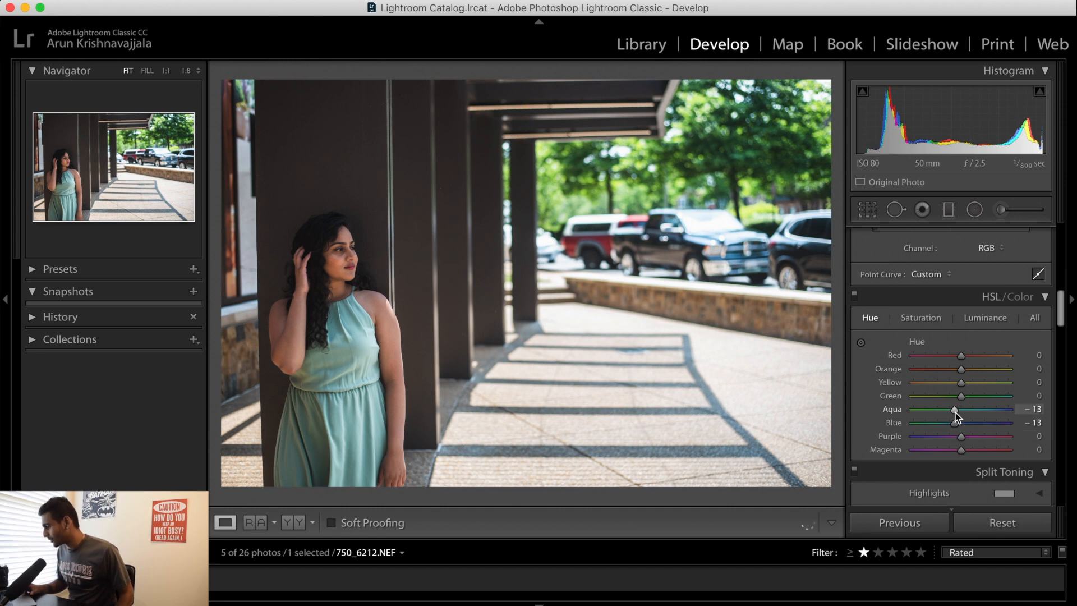
Set the Blue Primary hue to -67 and the Red Primary hue to +29 in the camera calibration
scroll(955, 415, "down", 15)
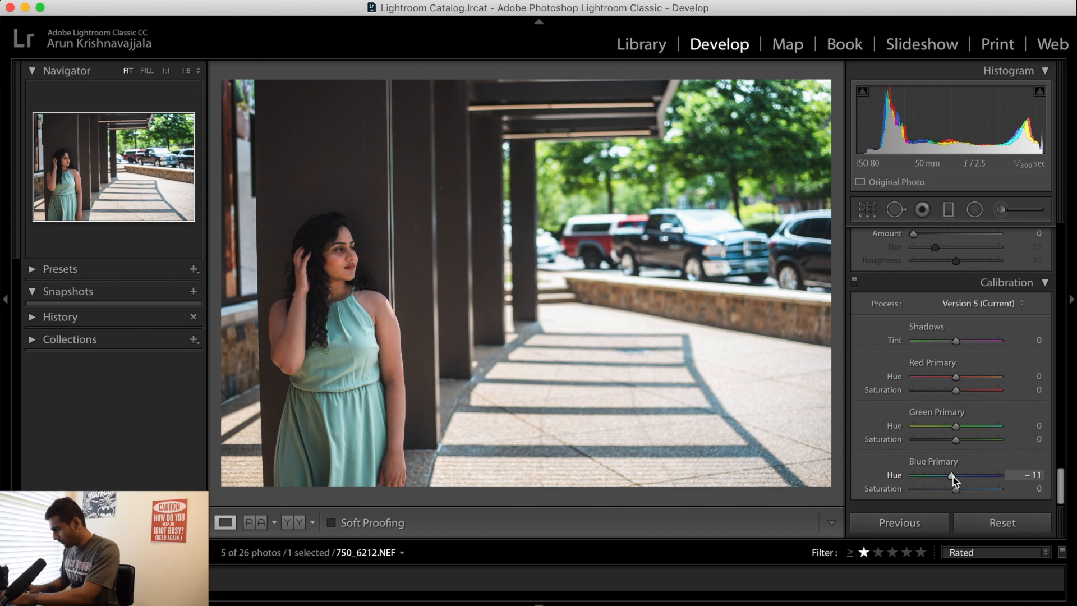
mouse_move(948, 481)
left_mouse_down()
mouse_move(916, 486)
mouse_move(929, 479)
left_mouse_up()
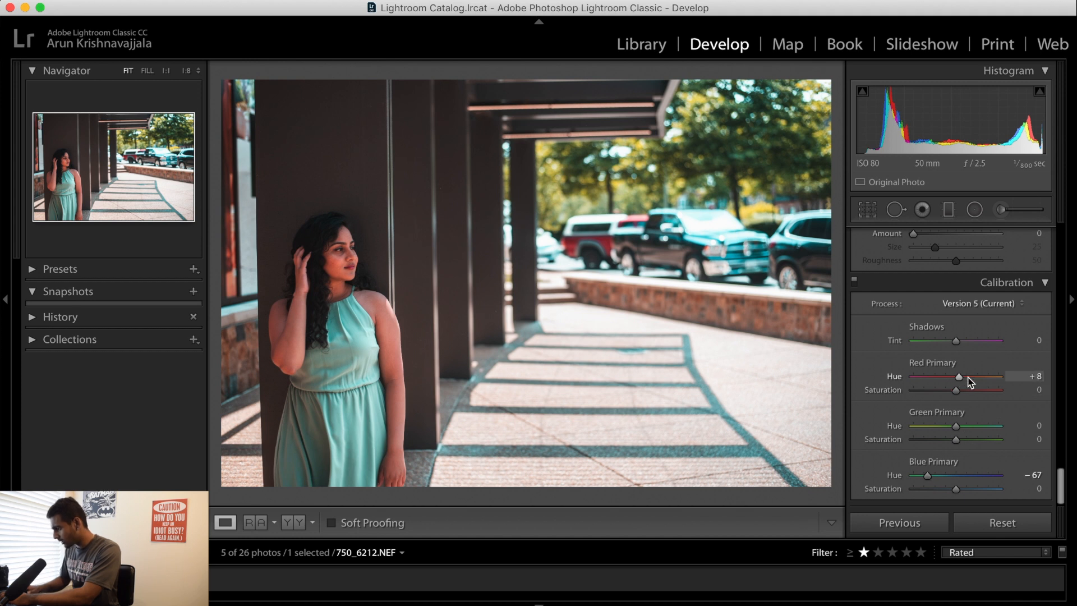
mouse_move(974, 377)
left_mouse_down()
mouse_move(983, 380)
mouse_move(947, 382)
mouse_move(980, 381)
left_mouse_up()
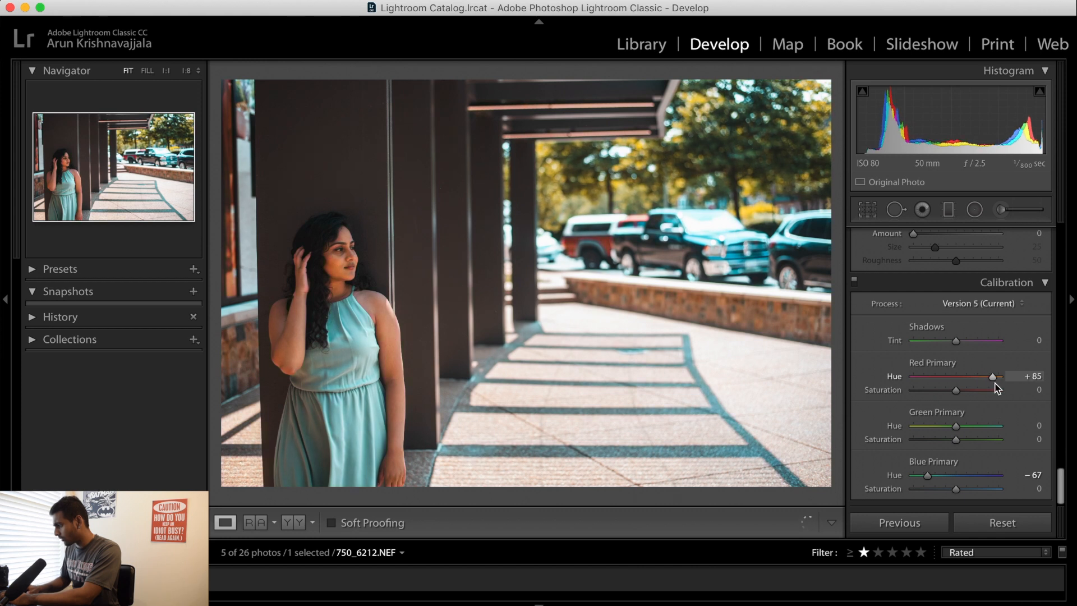
left_click_drag(991, 384, 971, 383)
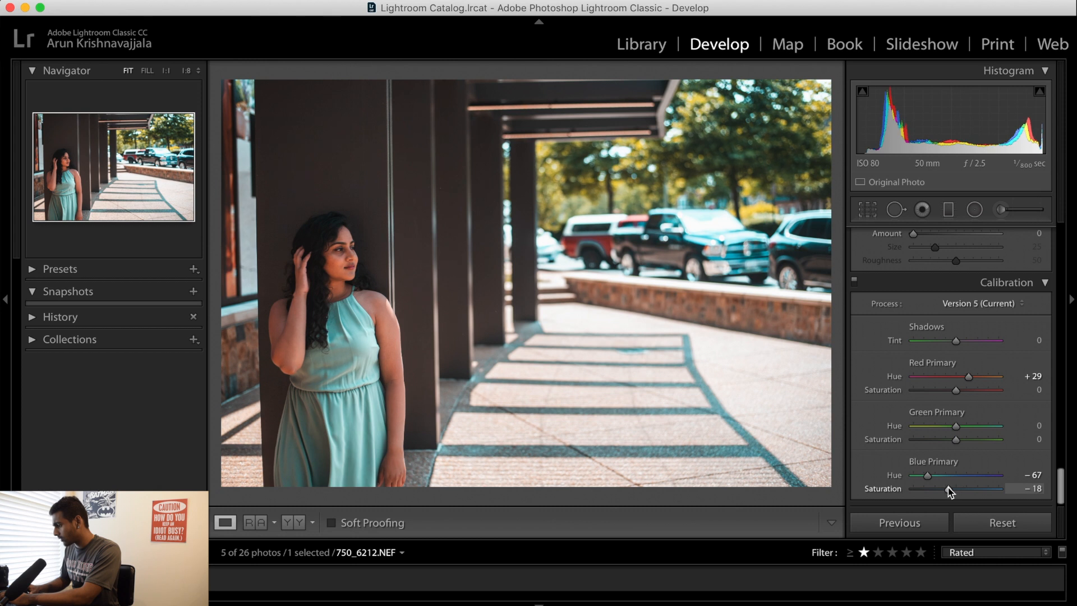
Mute the skin tones with the targeted saturation adjustment on the face, bringing Red to -11 and Orange to -43
scroll(970, 381, "up", 15)
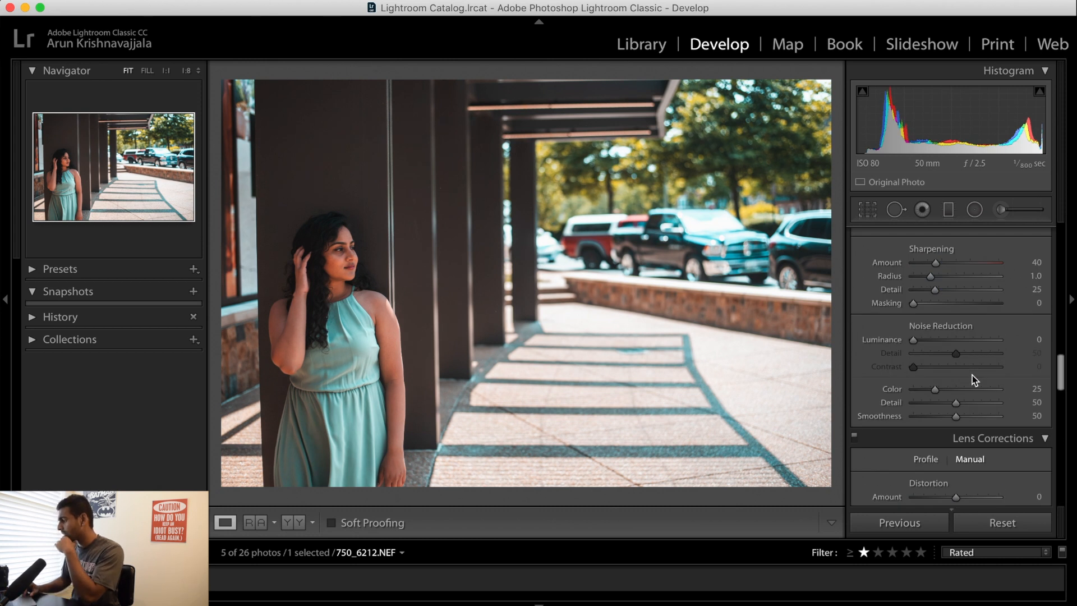
left_click(921, 257)
left_click_drag(950, 310, 943, 311)
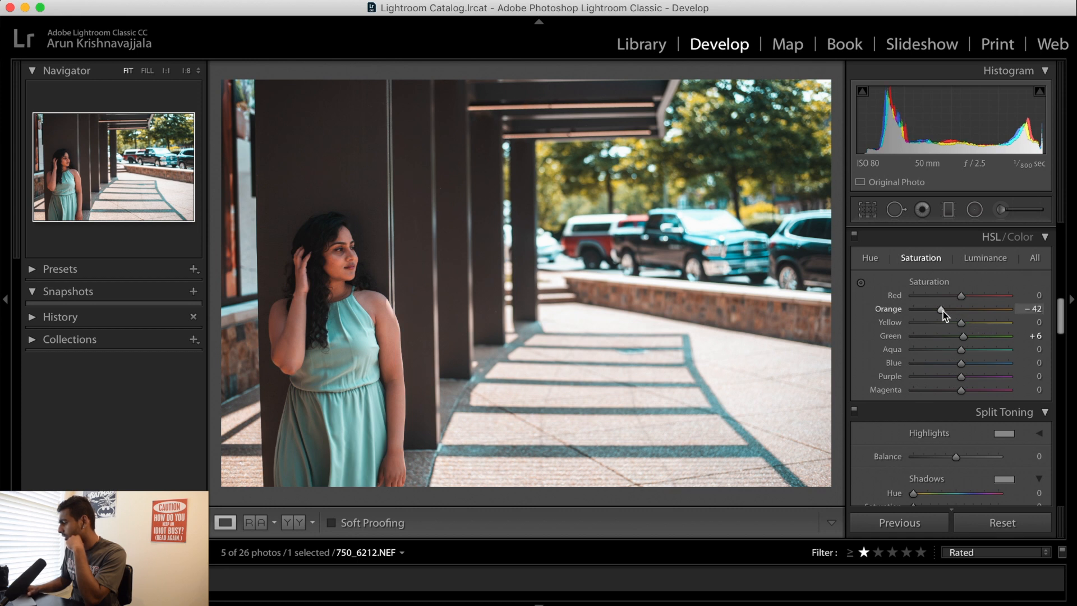
left_click(861, 282)
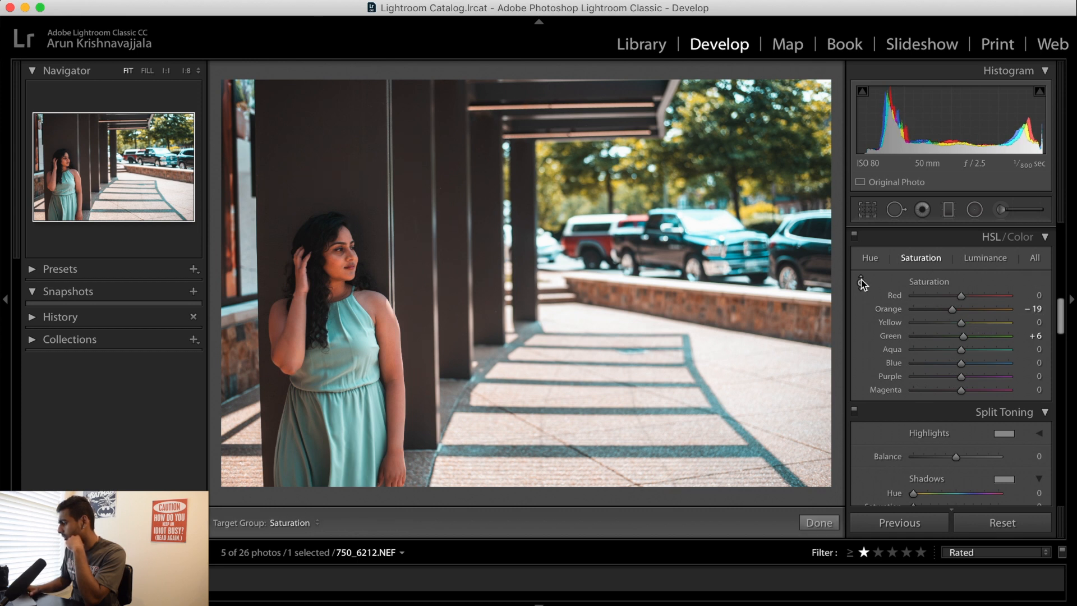
left_click_drag(332, 262, 333, 280)
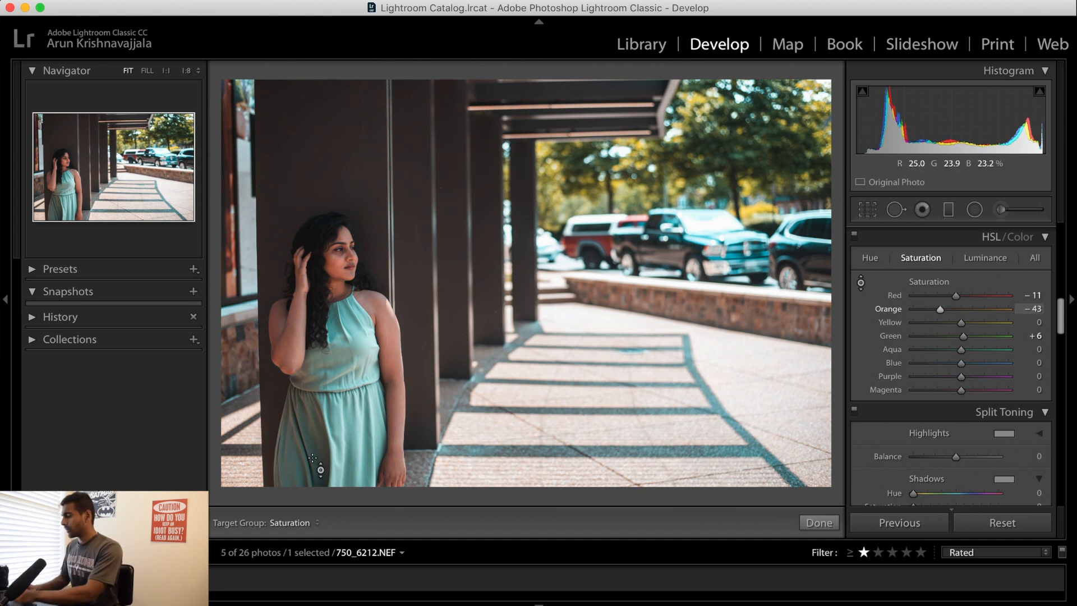
left_click(862, 283)
Compare the edit with the original in side-by-side, split and stacked views, and set Exposure to +0.35
left_click(289, 522)
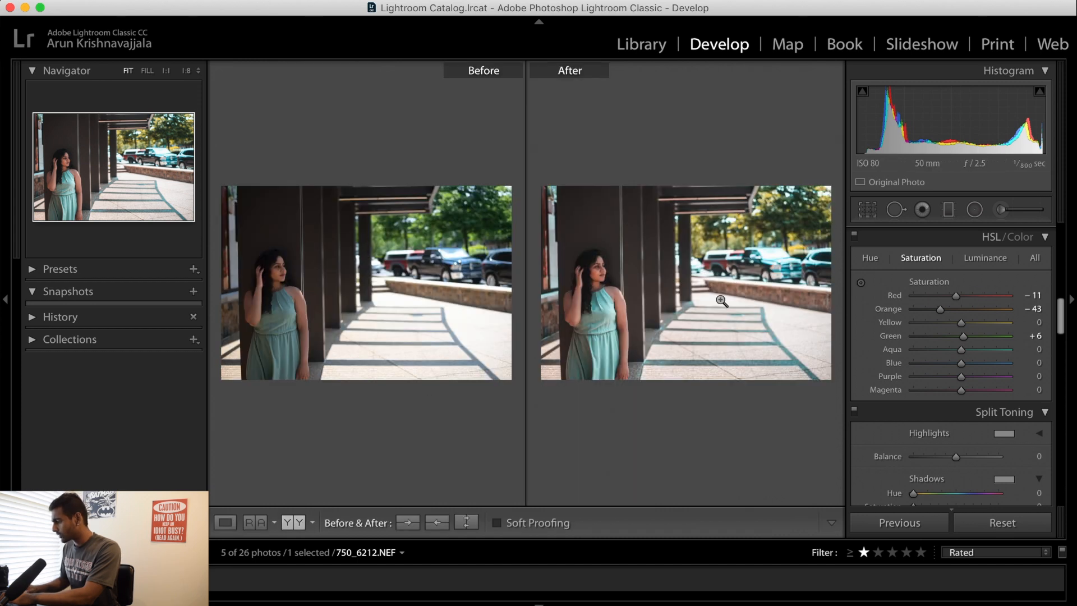
left_click(302, 525)
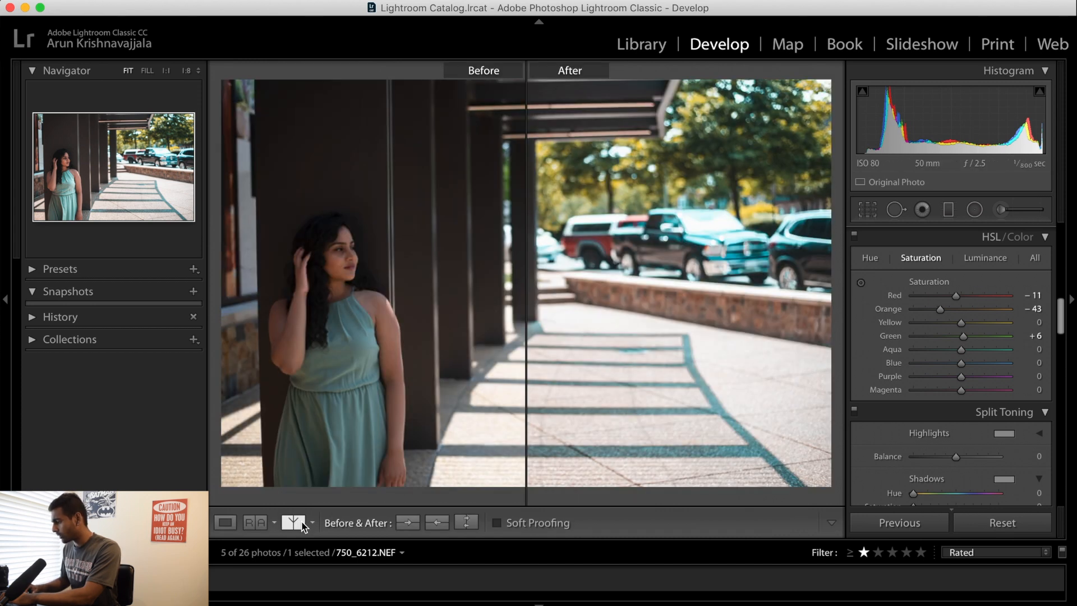
left_click(302, 525)
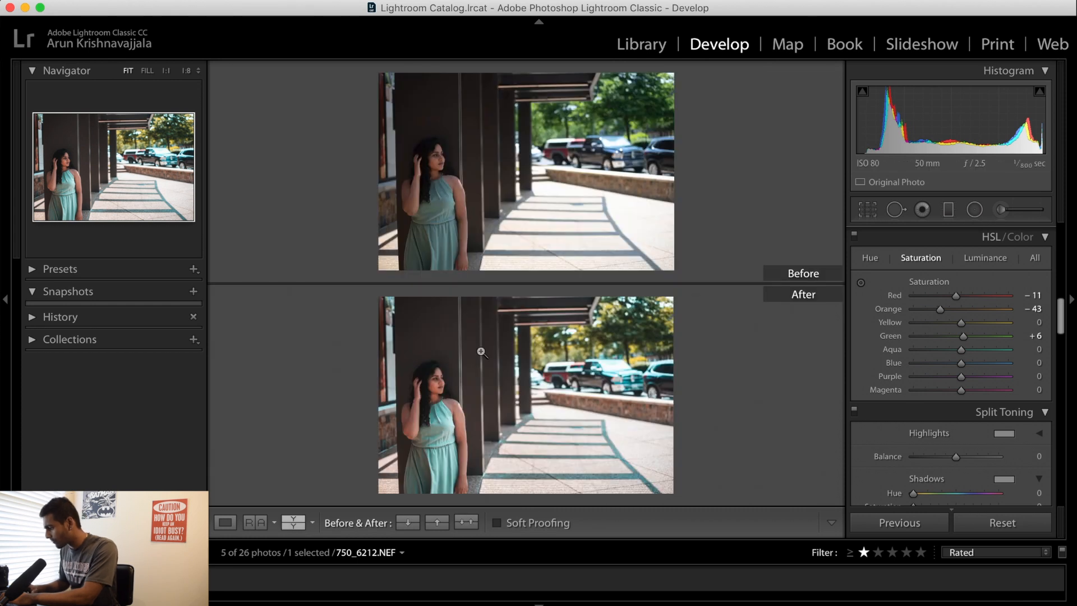
left_click(225, 522)
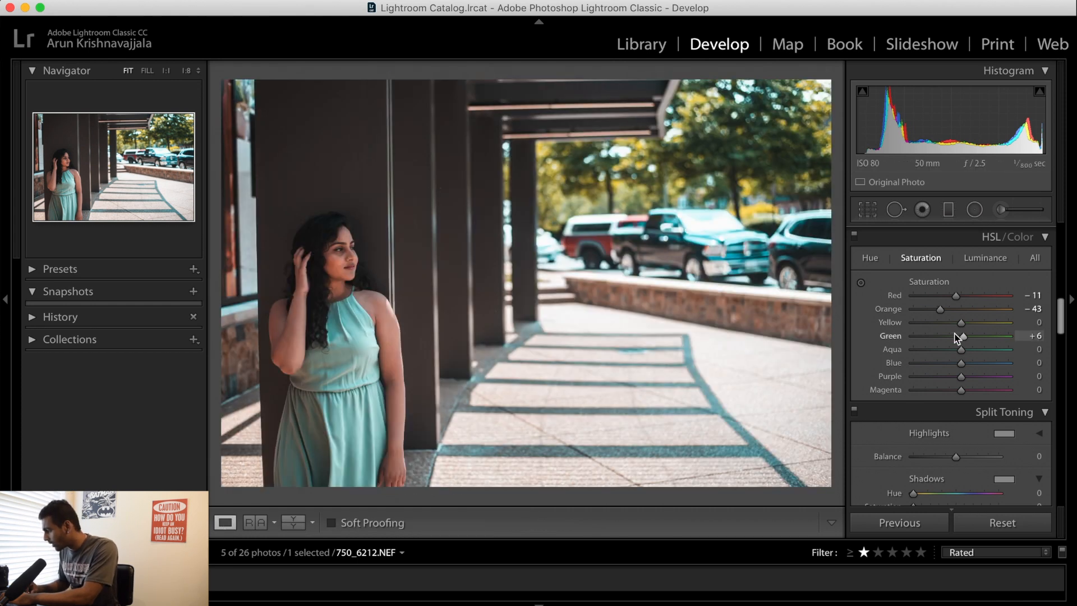
scroll(957, 348, "up", 10)
left_click_drag(959, 381, 961, 384)
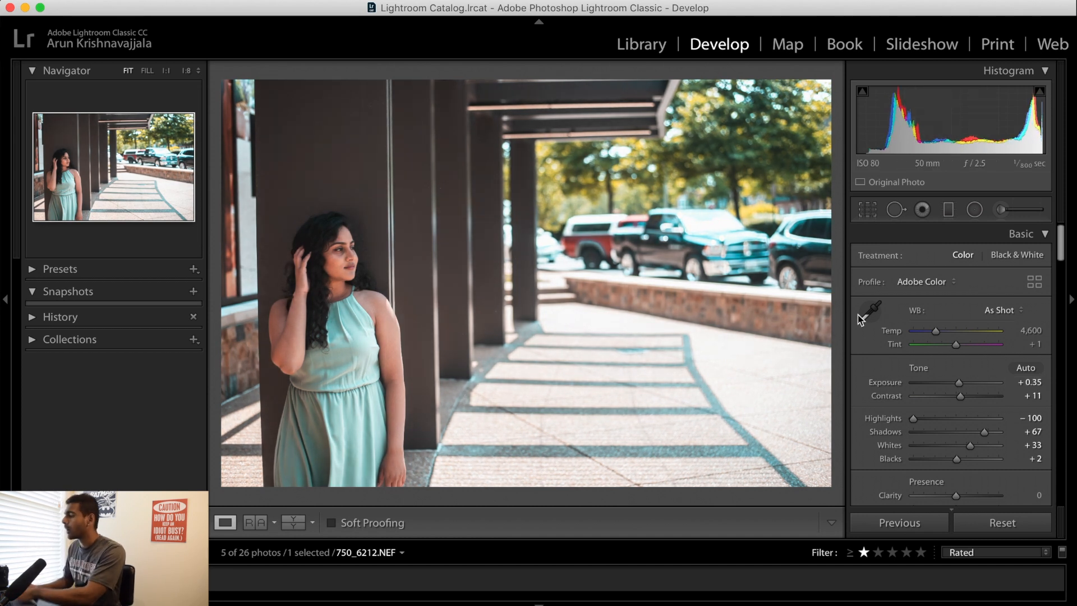
Crop the photo tighter around the woman in the original aspect ratio, keeping her in the left third
left_click(868, 211)
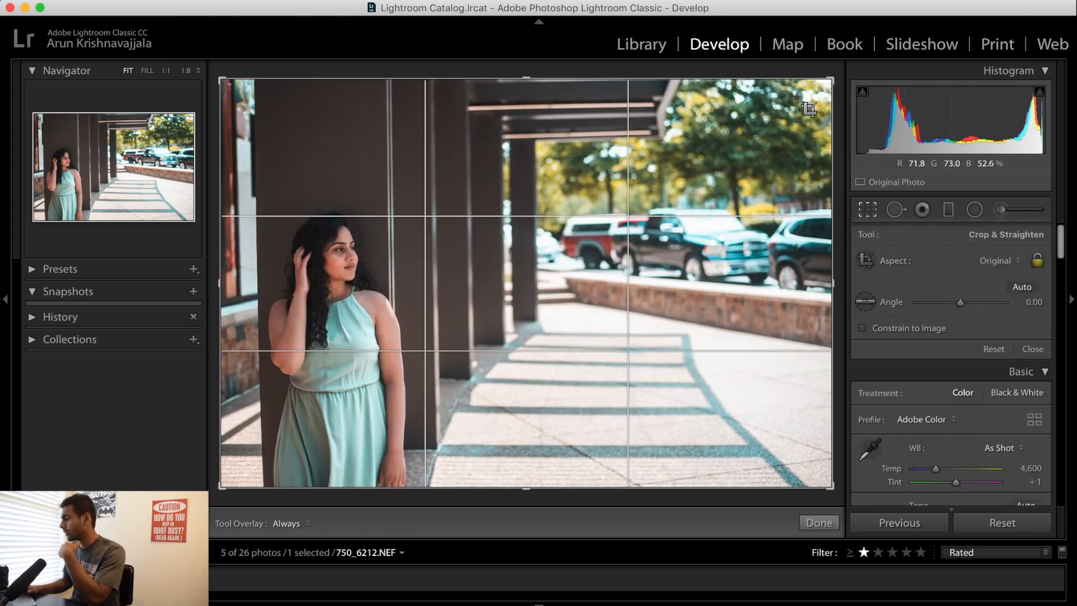
left_click_drag(828, 80, 777, 125)
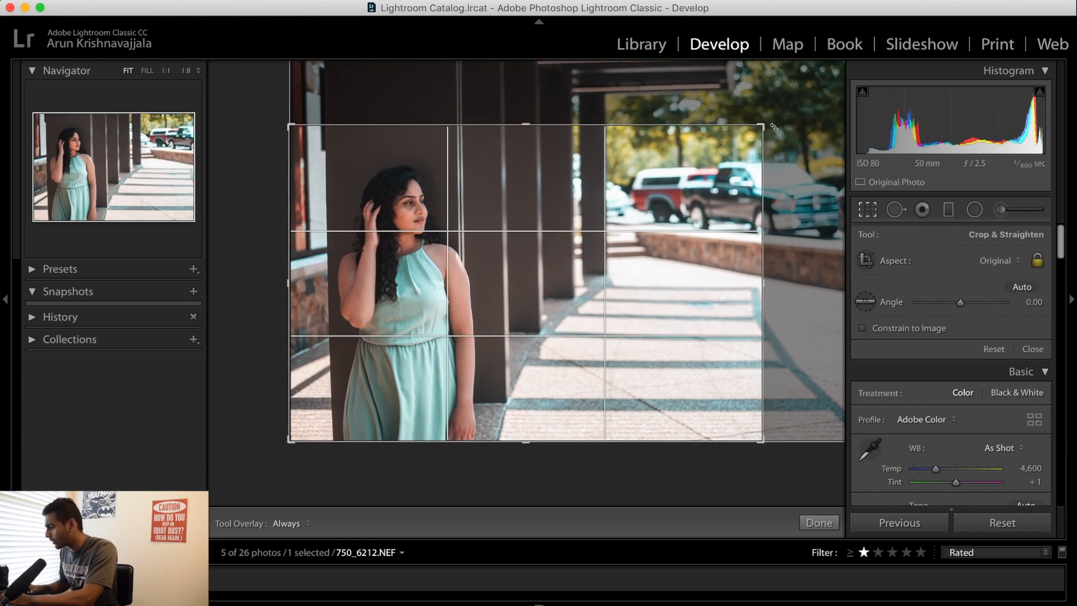
left_click_drag(678, 190, 648, 185)
key("Return")
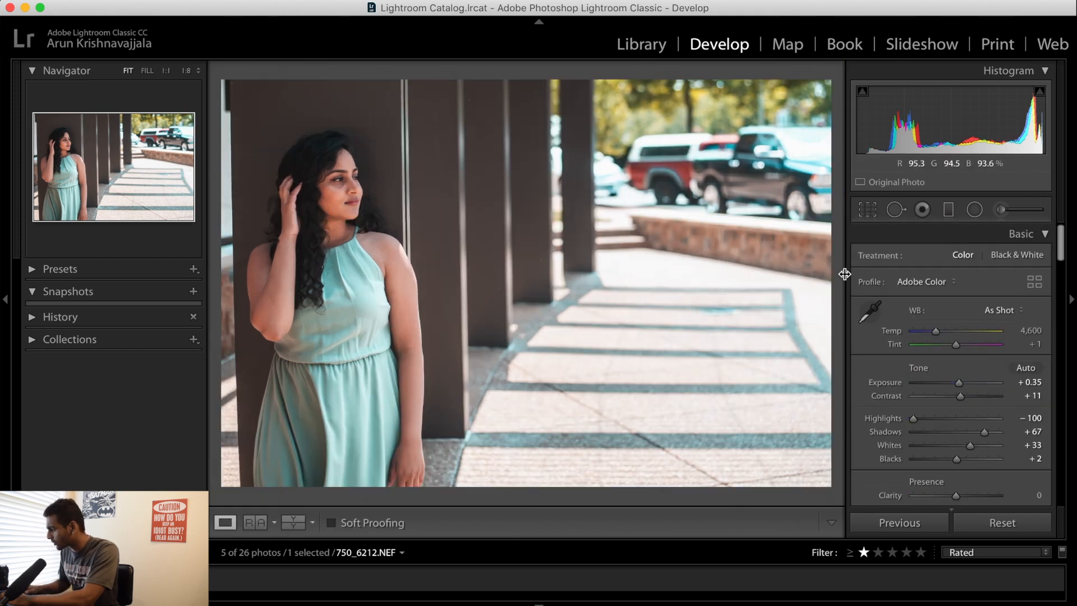
Straighten the photo by aligning it to the vertical edge of the dark column behind the woman
left_click(870, 214)
left_click(868, 305)
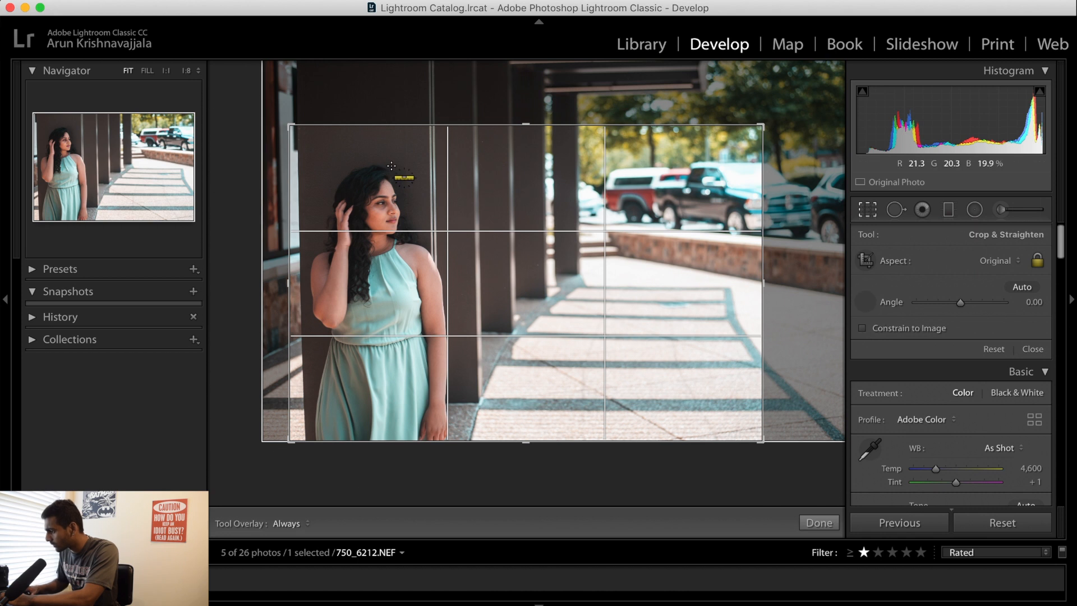
left_click_drag(298, 127, 305, 481)
key("Return")
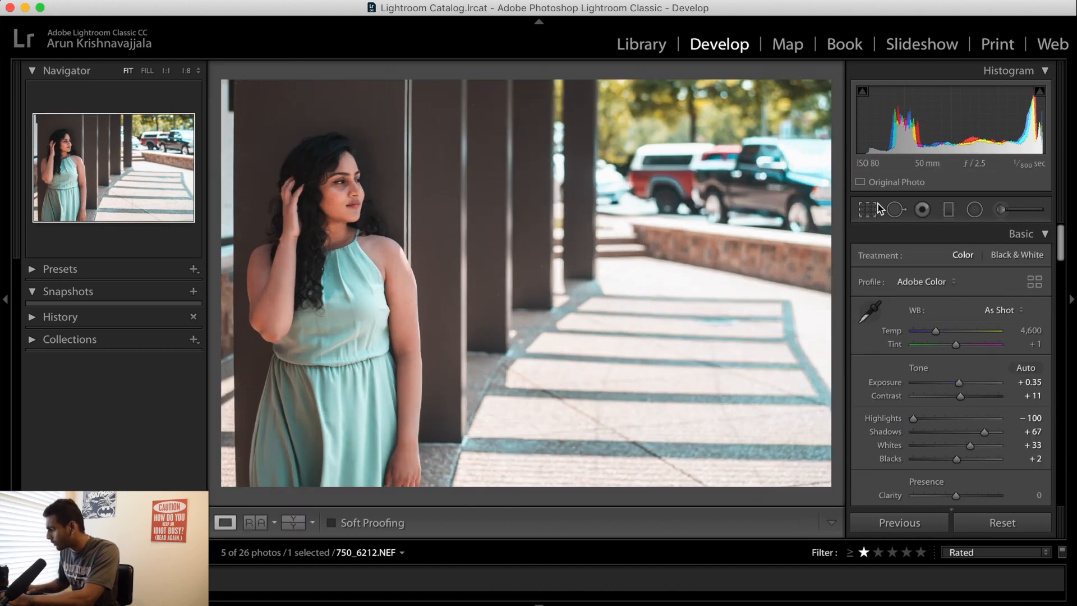
Reposition the photo within the crop so the woman sits slightly closer to the left edge of the frame
key("r")
left_click_drag(508, 309, 505, 308)
key("Return")
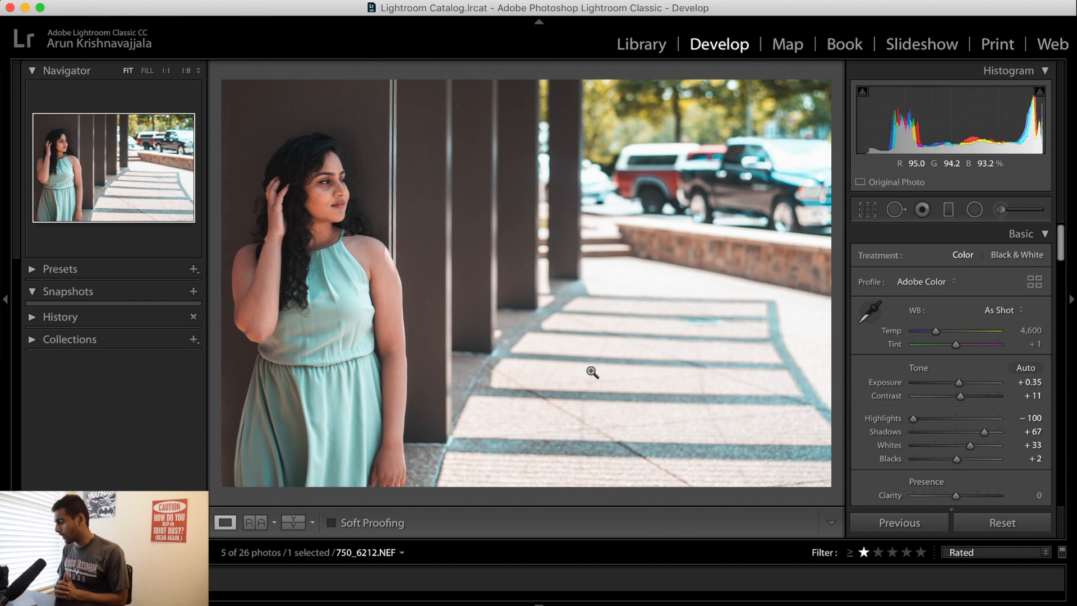
Compare the cropped edit with the original, ending in a side-by-side before and after view
left_click(294, 526)
left_click(294, 525)
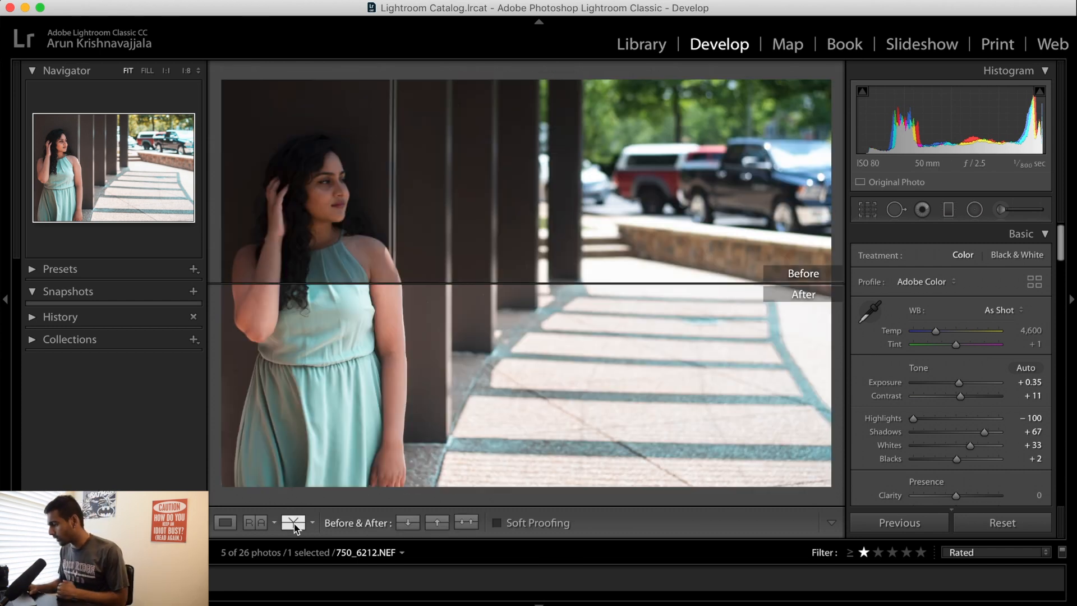
left_click(294, 525)
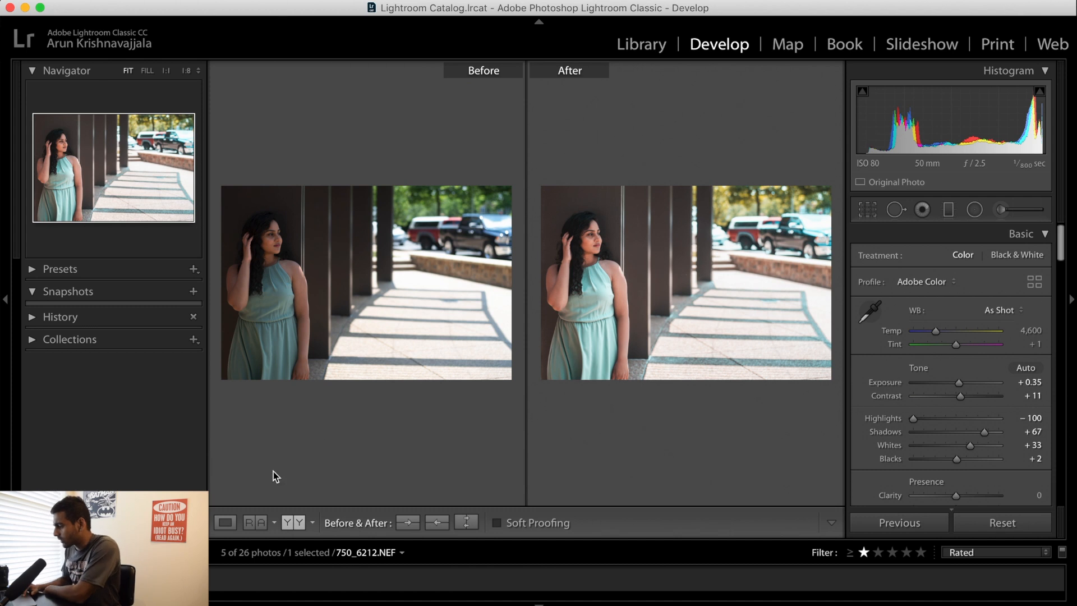
Return to the single-photo view and set the white balance Temp to 4,705 and Exposure to +0.45
left_click(227, 521)
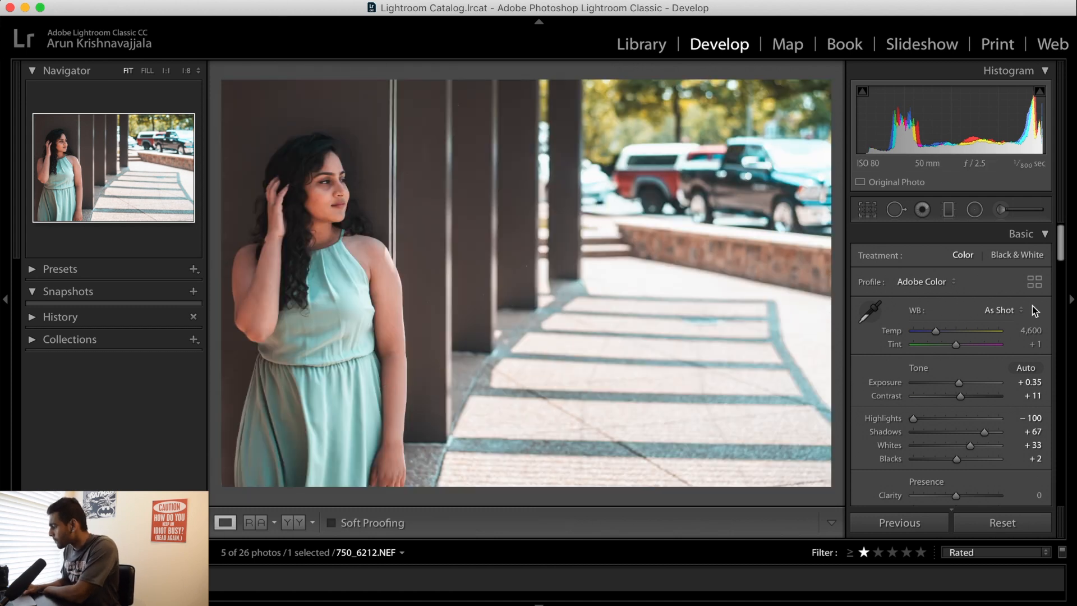
left_click_drag(935, 331, 938, 331)
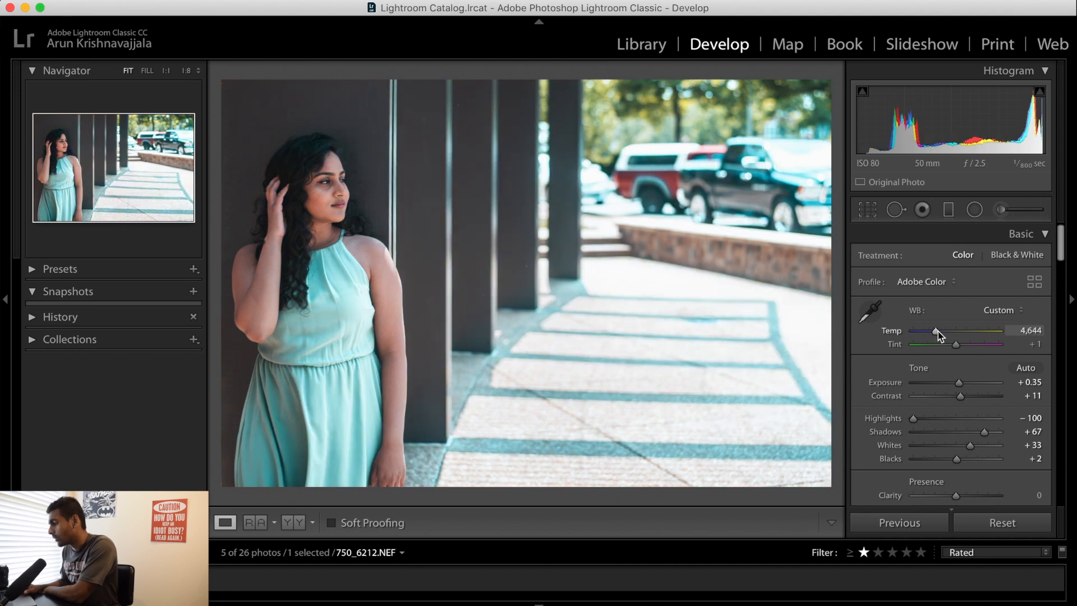
left_click_drag(962, 386, 963, 386)
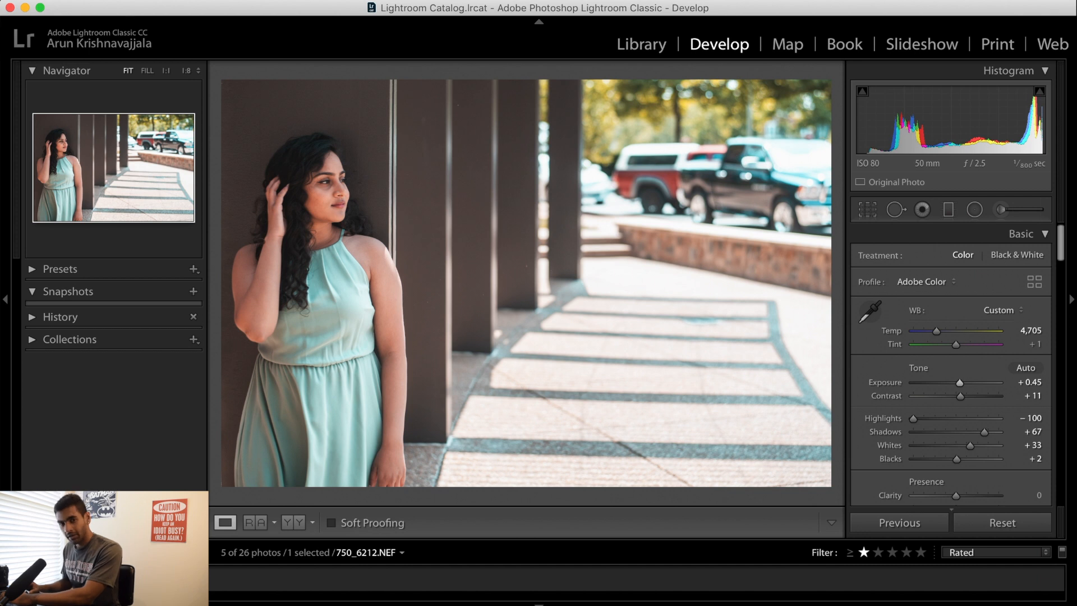
Copy the photo's develop settings with the preselected options, leaving out local adjustments, transform, spot removal and crop
right_click(96, 580)
mouse_move(214, 439)
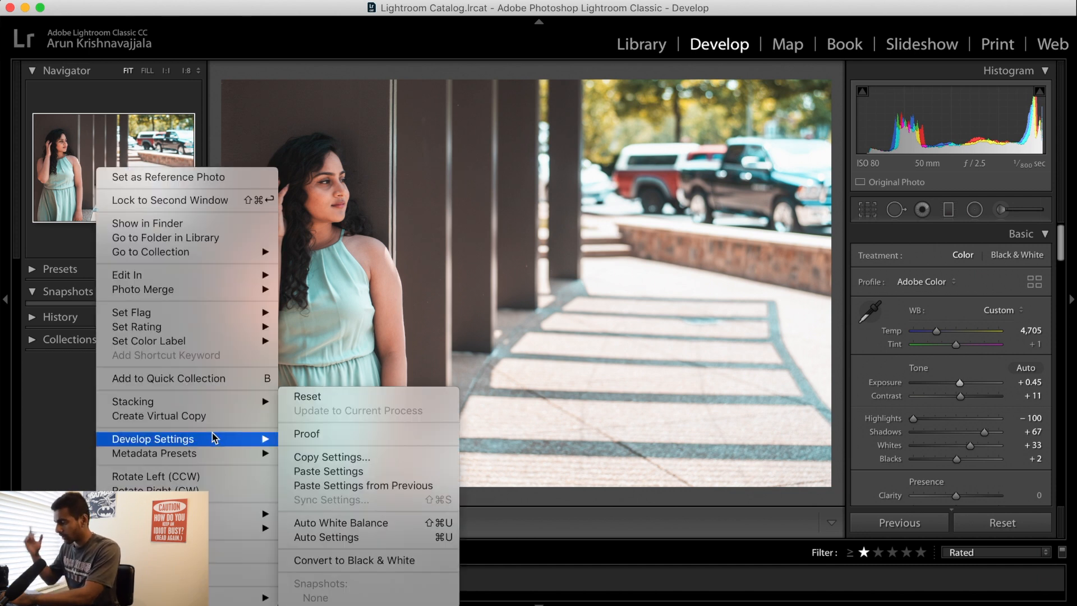
left_click(333, 458)
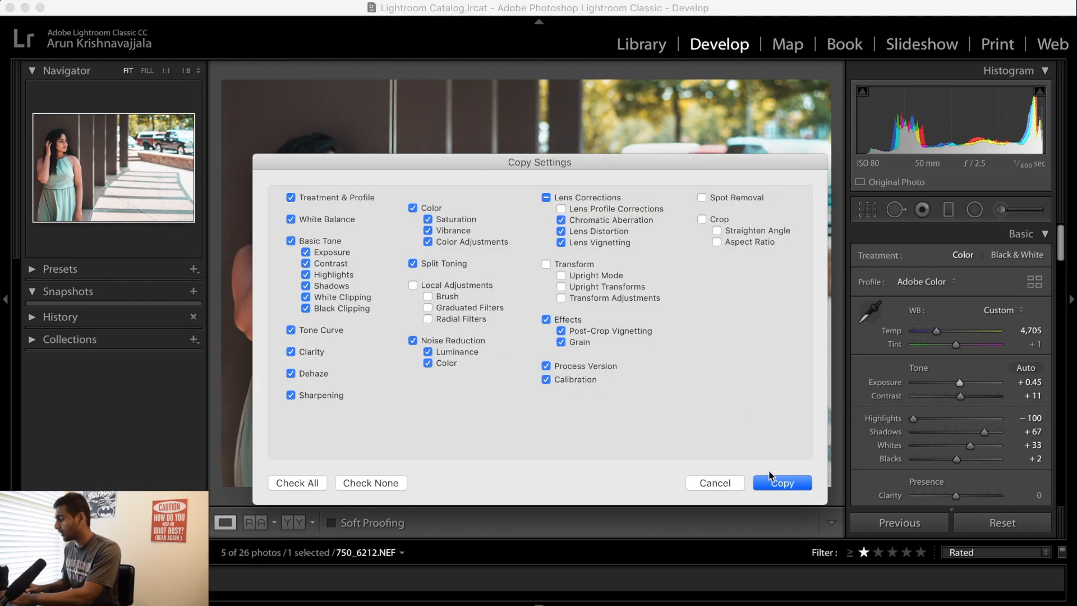
left_click(780, 482)
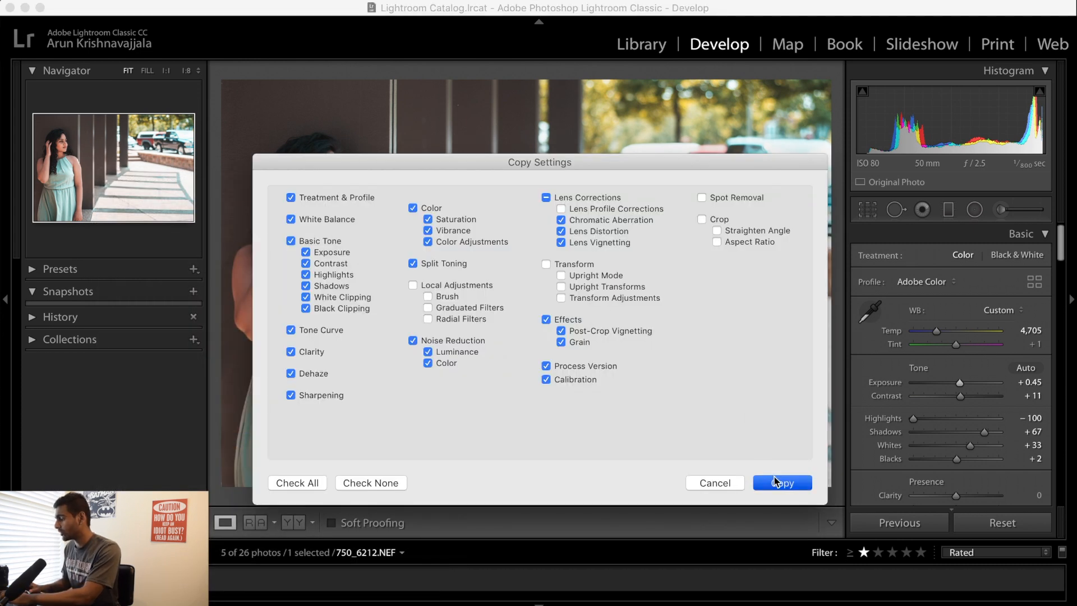
Set the photo's Clarity to +14, Vibrance to +40 and Saturation to −4
scroll(949, 404, "down", 5)
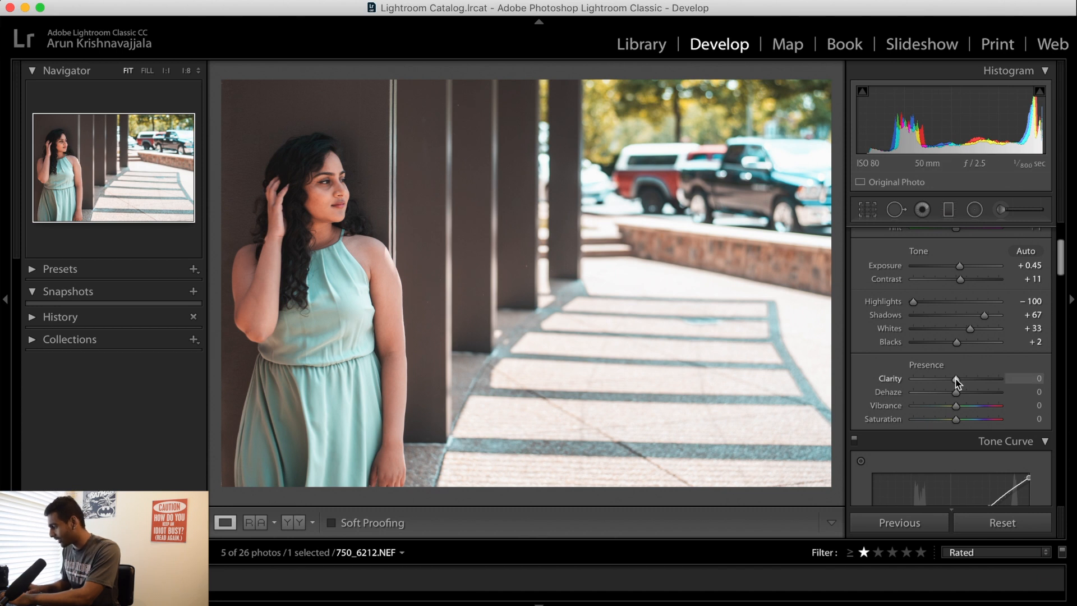
left_click_drag(961, 382, 962, 383)
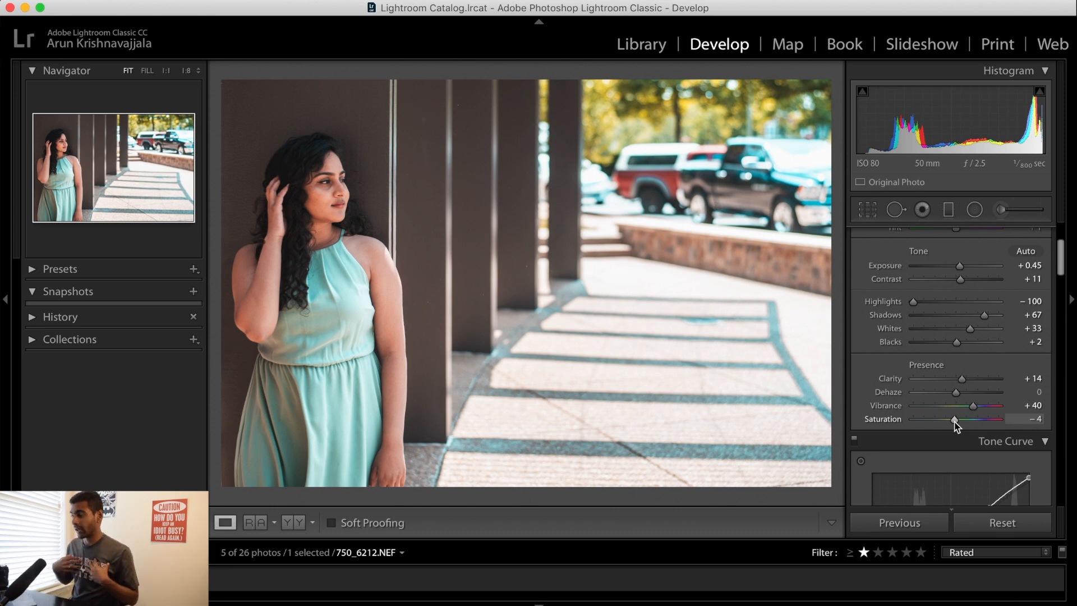
Add a horizontal graduated filter fading from the photo's left edge past the woman, with Exposure 0.16 and Highlights 22
left_click(948, 211)
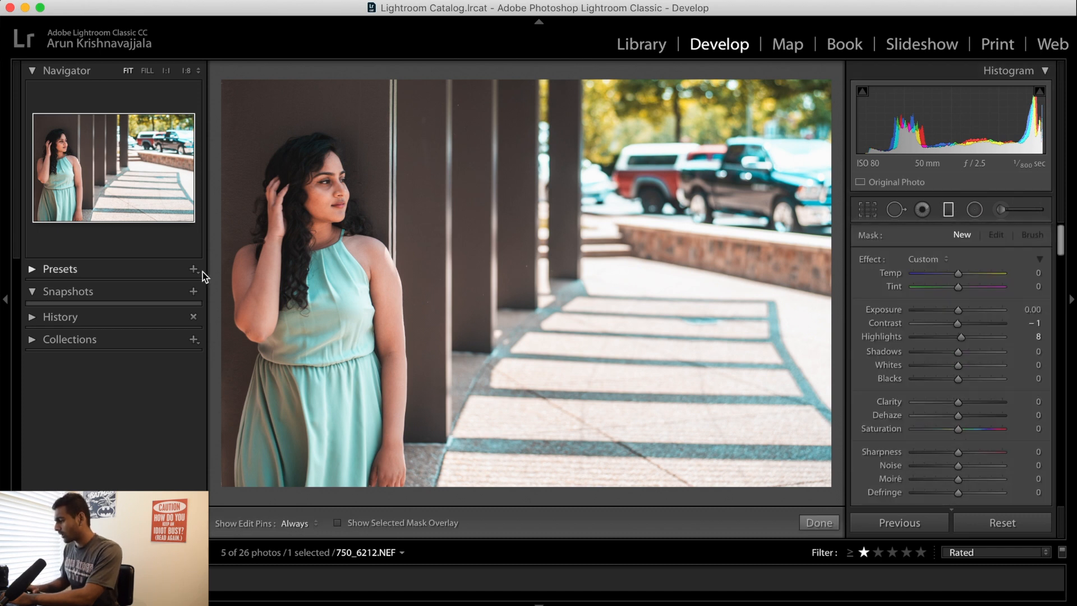
left_click_drag(221, 269, 641, 269)
left_click(337, 522)
left_click(339, 523)
left_click_drag(958, 305, 959, 308)
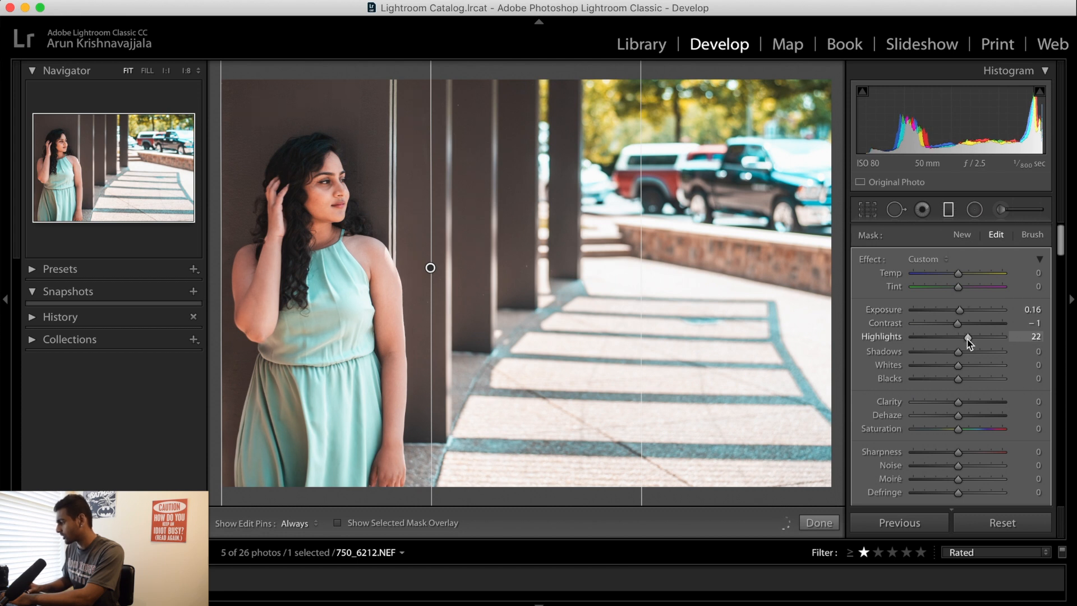
left_click(950, 210)
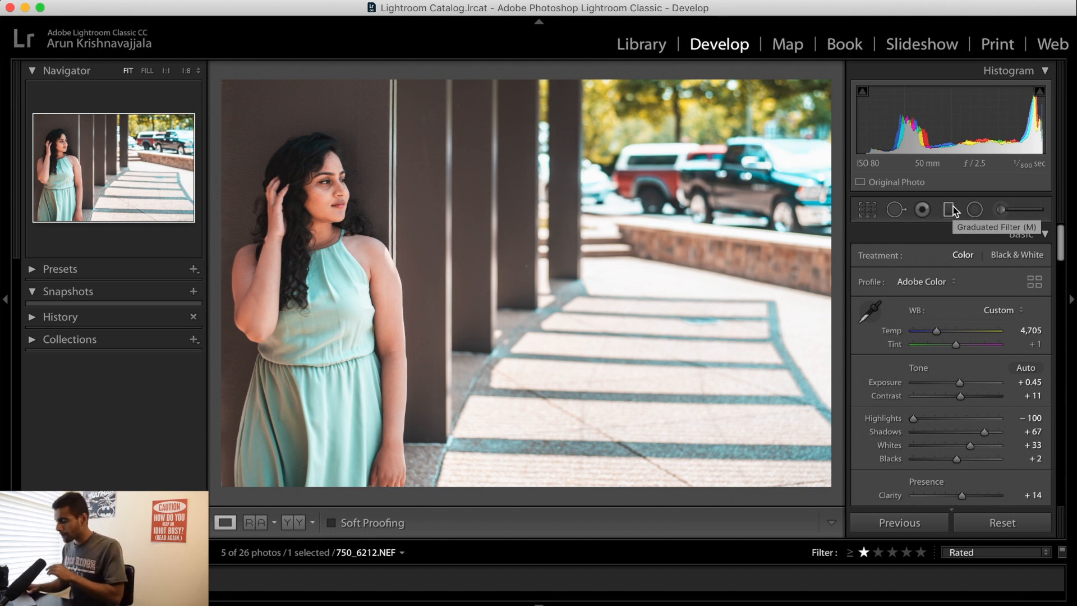
Copy the finished portrait's develop settings and move on to the next photo, 750_6222.NEF
right_click(99, 169)
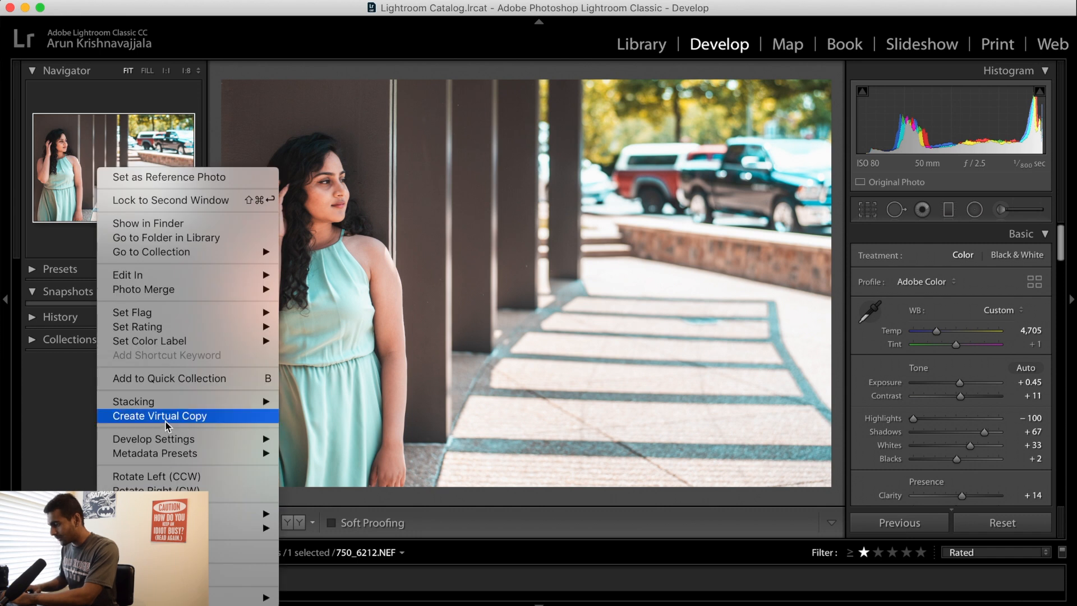
mouse_move(203, 445)
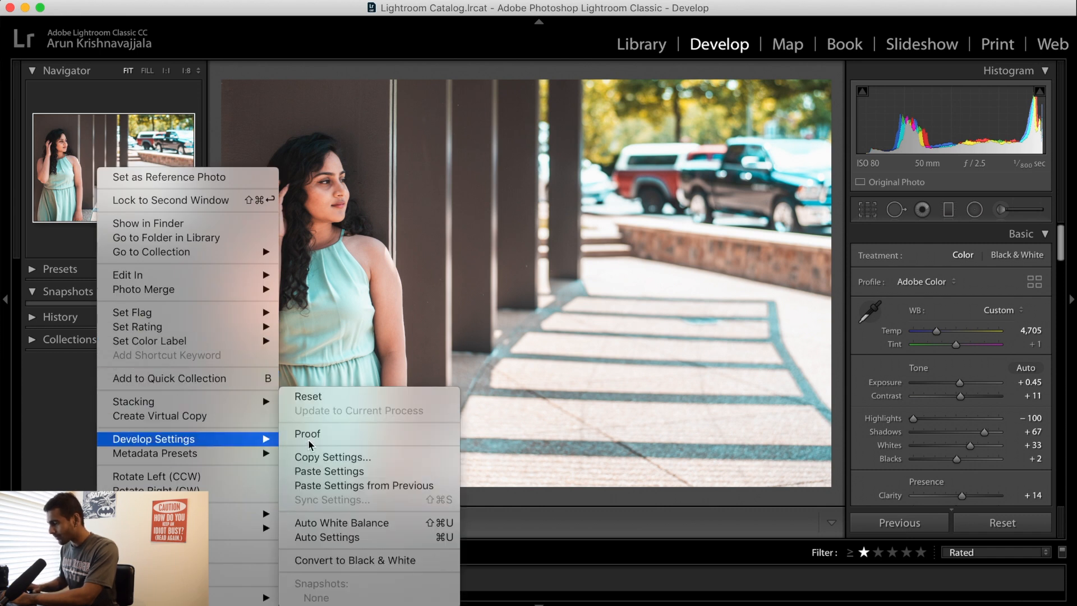
left_click(351, 453)
key("Return")
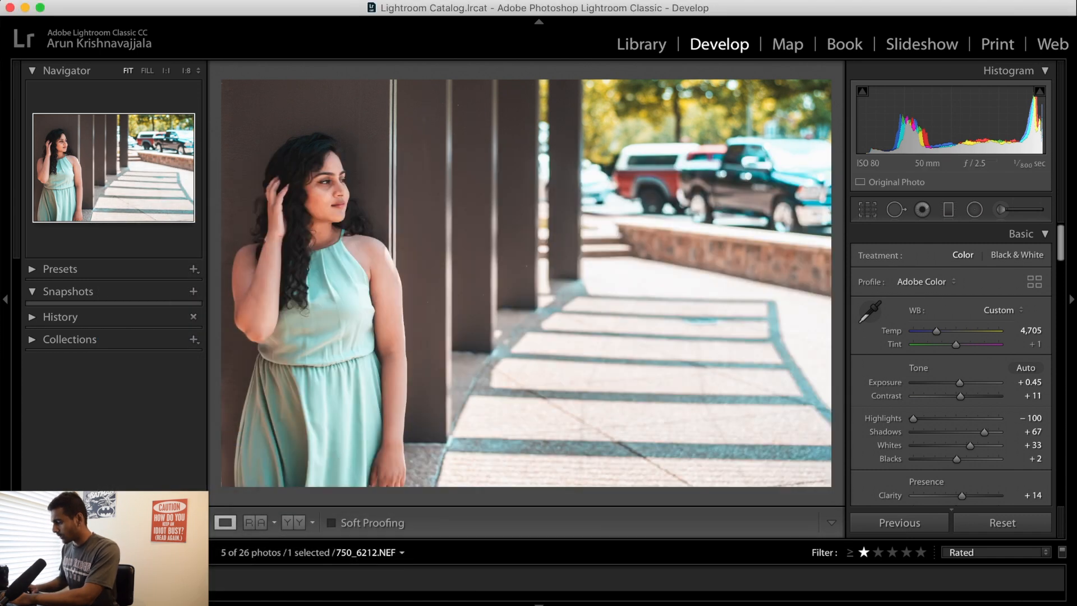
key("Right")
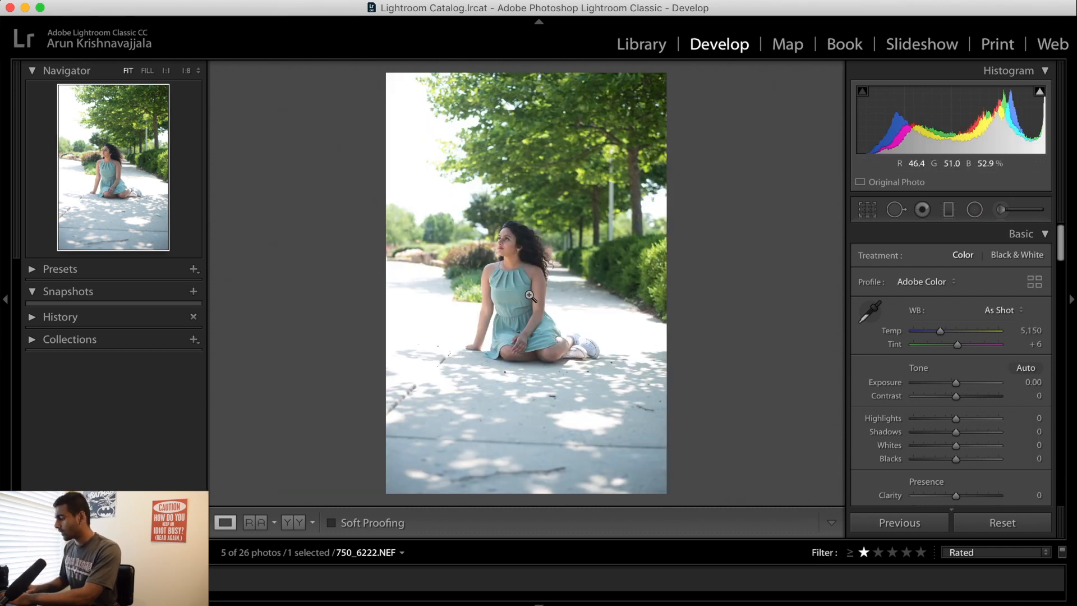
Examine the seated woman's face, hair and dress and the trees behind her at 1:1 magnification
left_click(603, 420)
left_click_drag(516, 276, 596, 428)
left_click_drag(645, 127, 686, 393)
left_click_drag(584, 263, 710, 404)
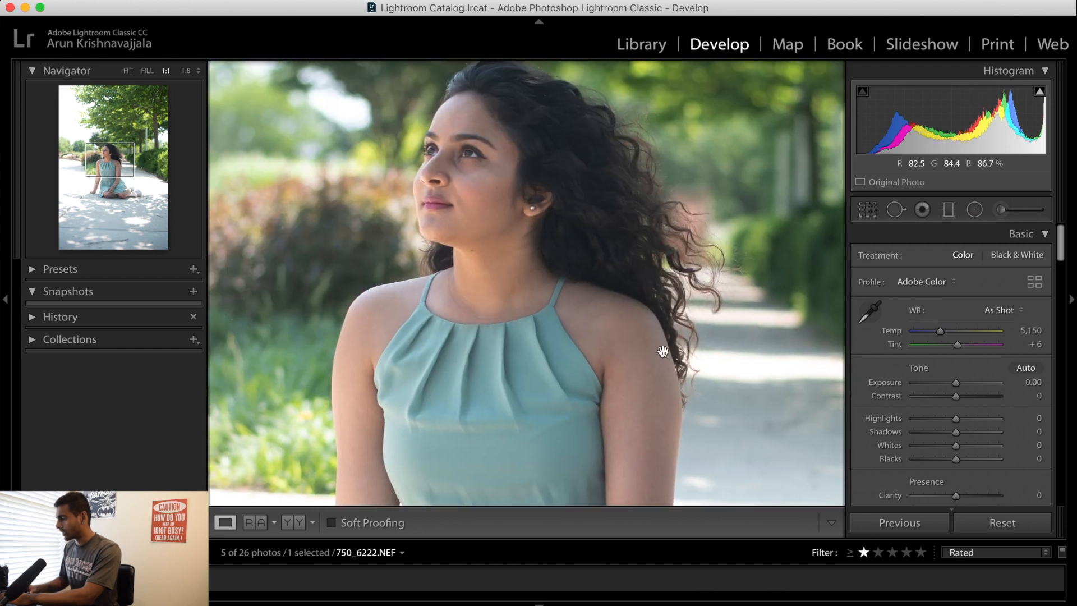
left_click_drag(775, 269, 692, 365)
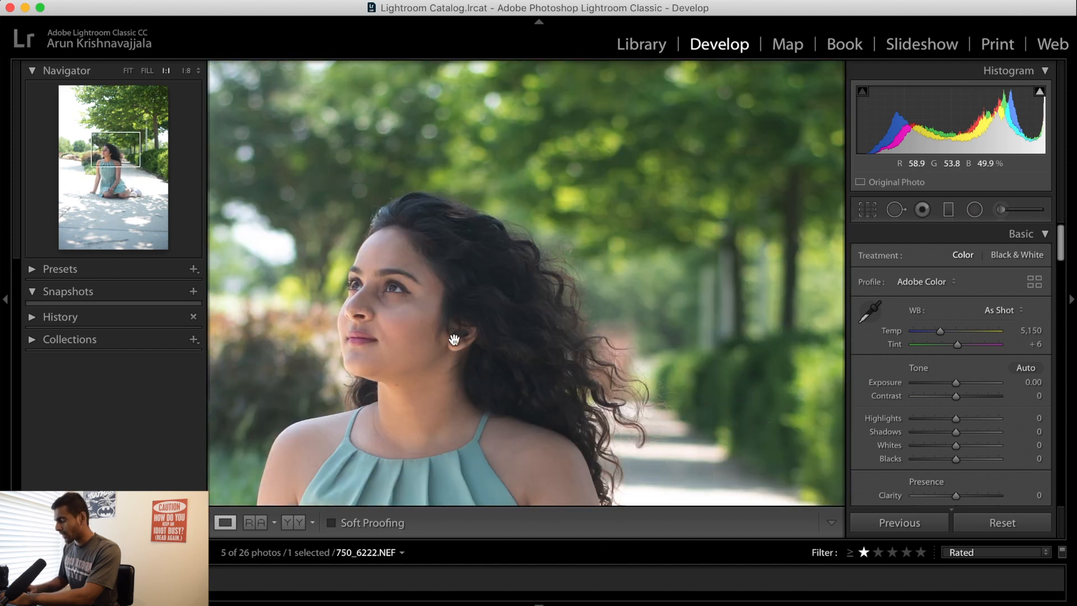
left_click_drag(723, 279, 681, 292)
left_click(703, 345)
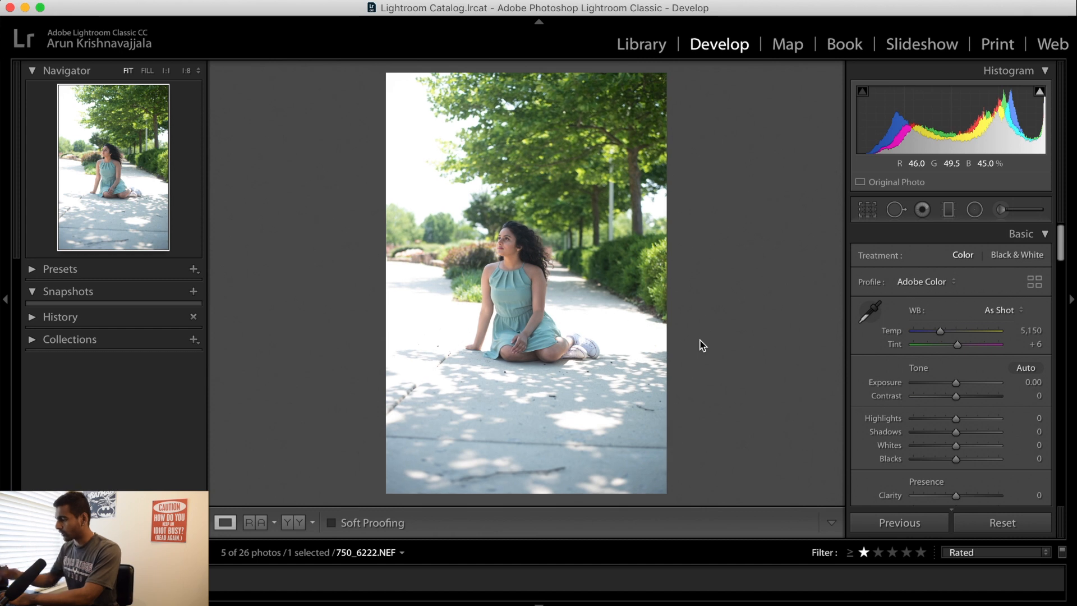
Crop the photo tighter around the seated woman in the original aspect ratio, keeping the trees above her in frame
left_click(870, 213)
left_click_drag(527, 67, 521, 140)
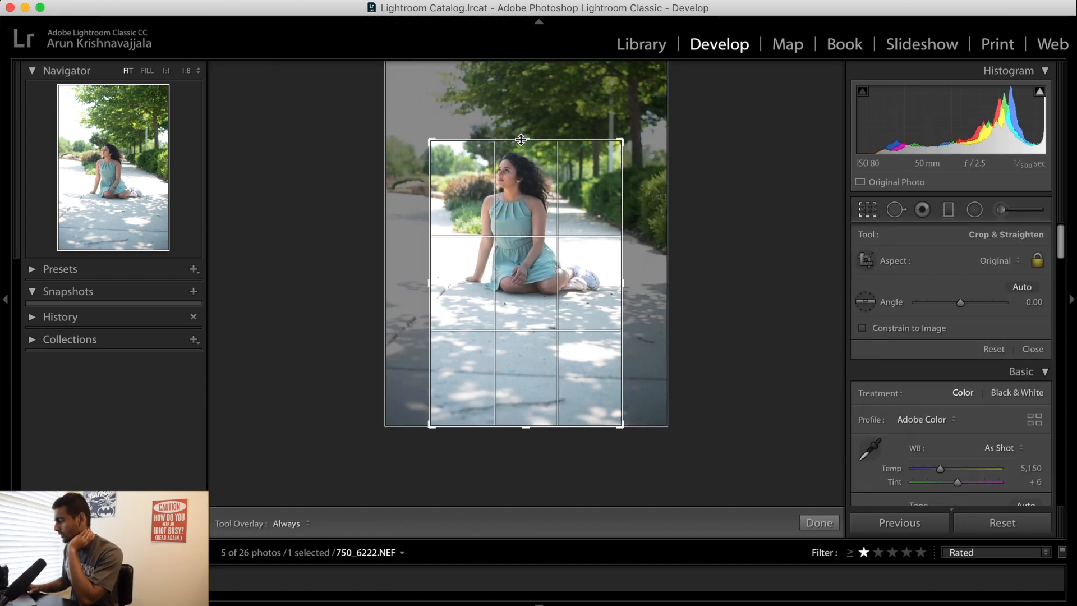
left_click_drag(543, 175, 550, 232)
key("Return")
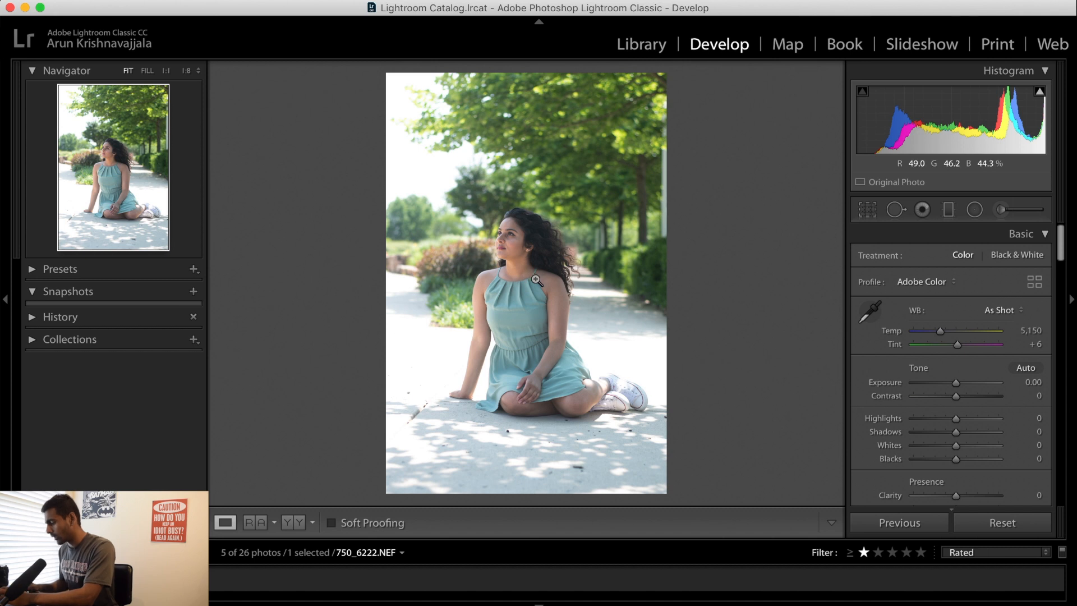
Try the copied develop settings on the seated portrait with Exposure at −0.65, and inspect the woman up close
key("super+shift+v")
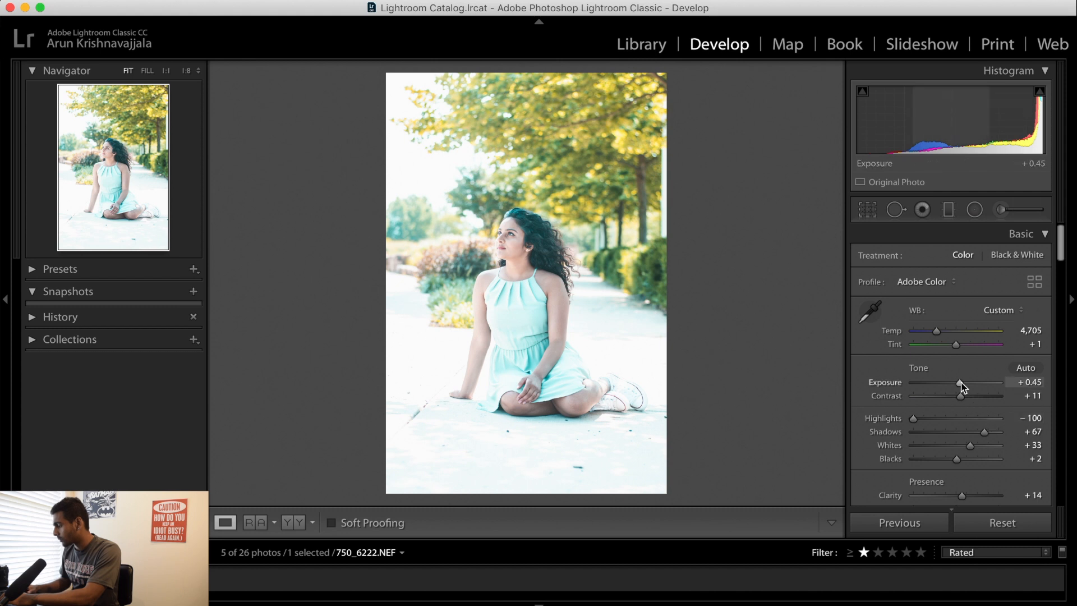
left_click_drag(959, 385, 951, 385)
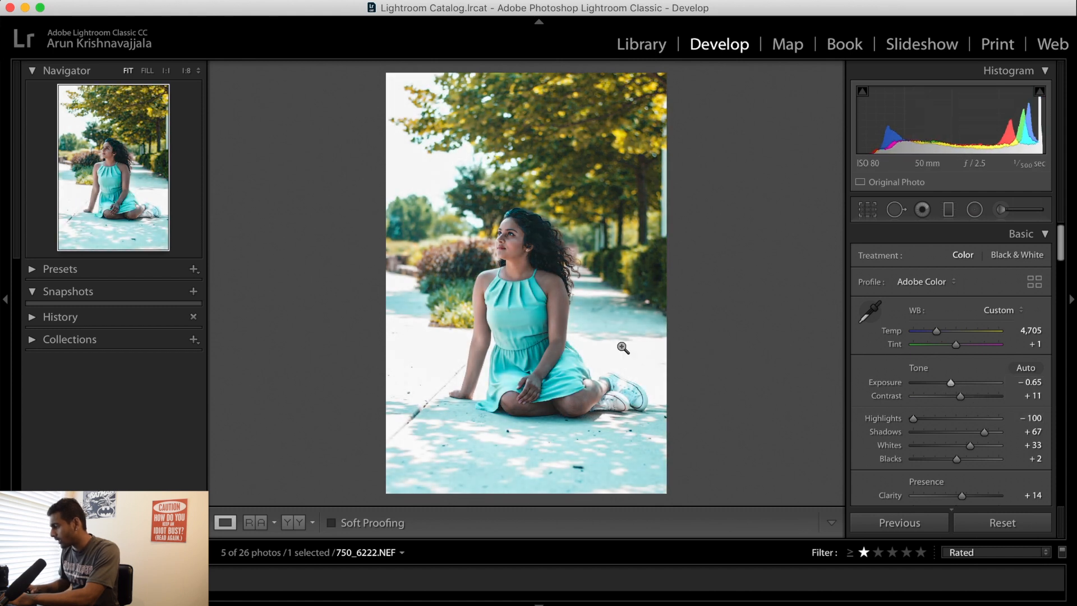
left_click(531, 338)
left_click_drag(623, 211, 680, 412)
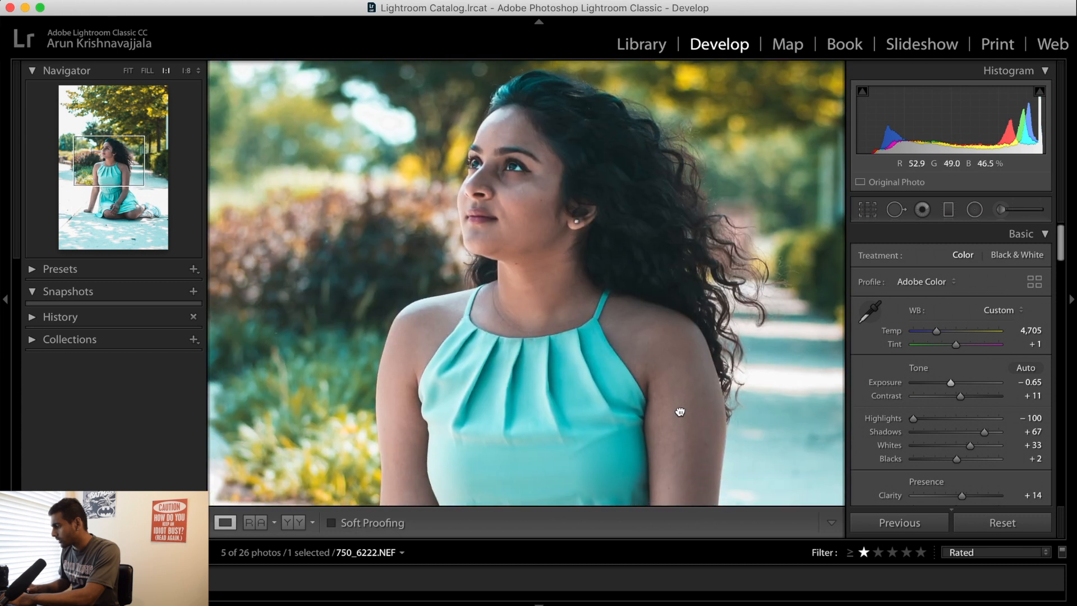
left_click(680, 414)
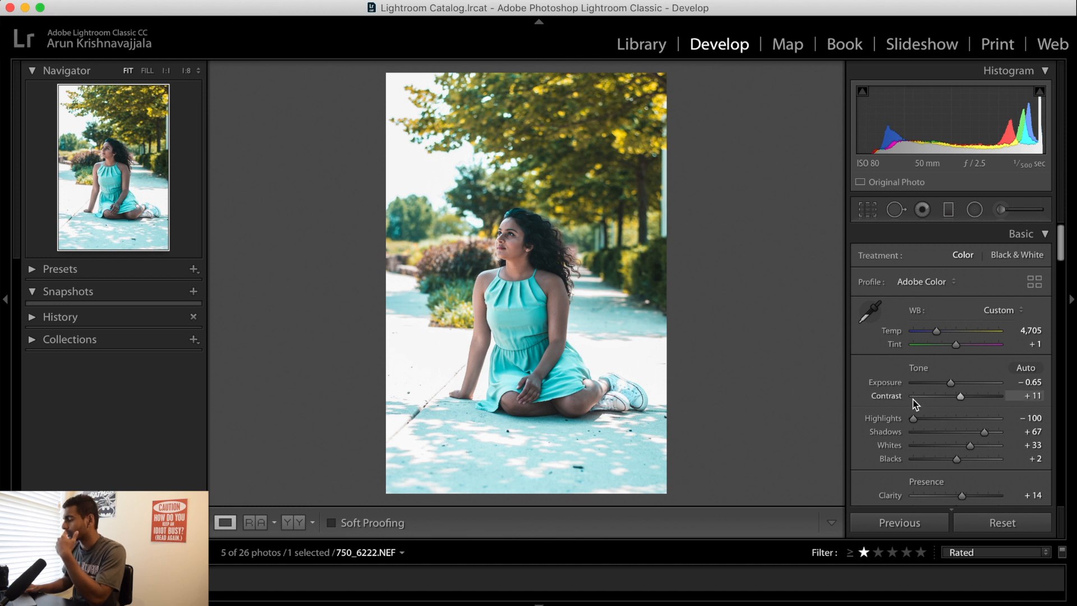
Undo the exposure change and the pasted develop settings on the seated portrait
key("super+z")
key("super+z")
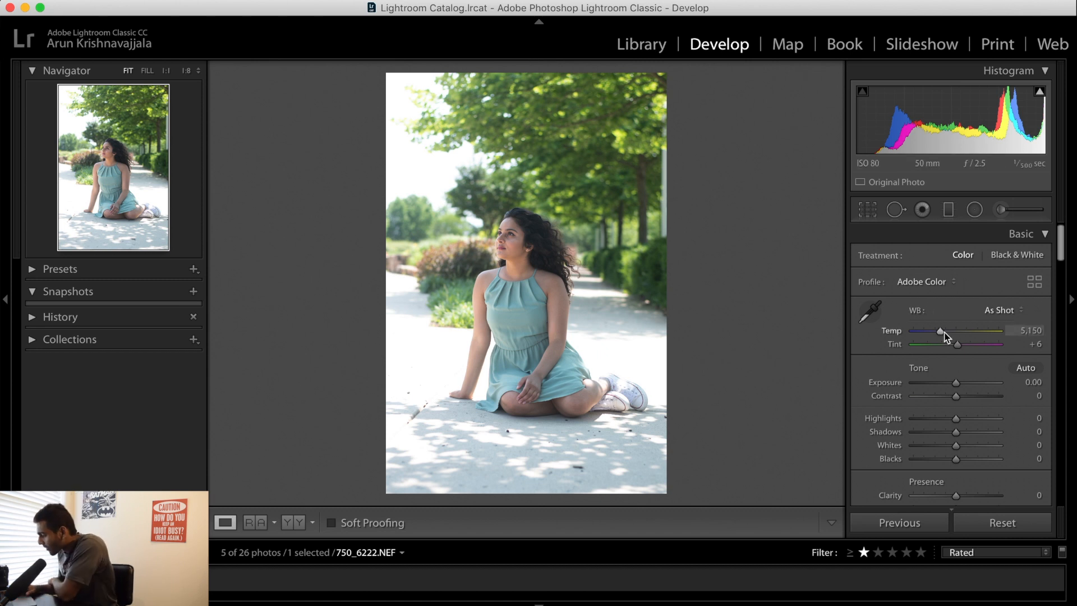
Set Temp to 5,779, Exposure to −0.45, Highlights to −73 and Shadows to +51, checking the woman up close
left_click_drag(941, 334, 946, 333)
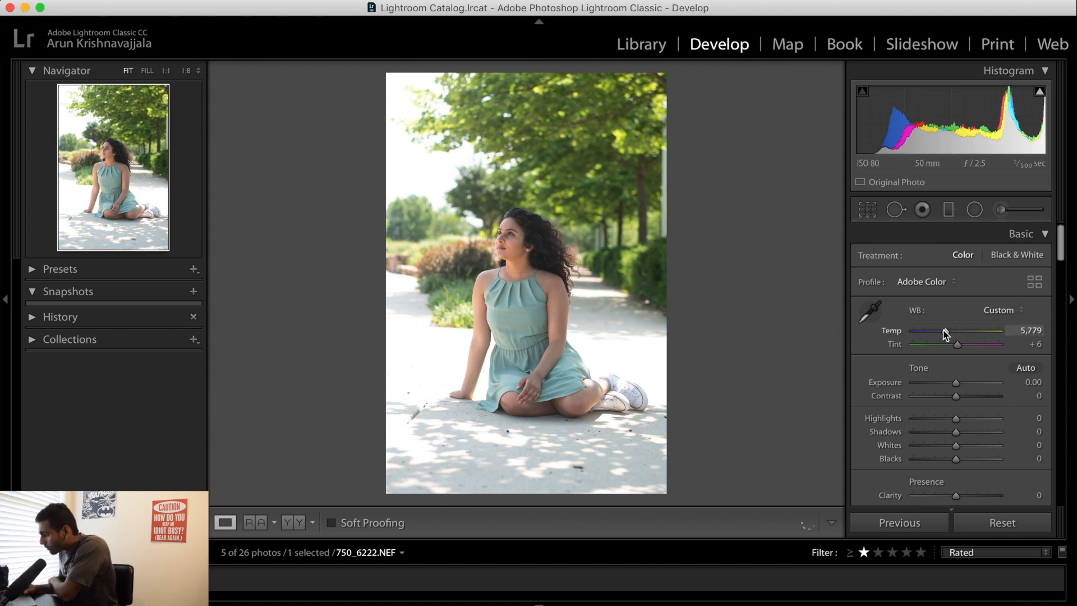
left_click_drag(957, 384, 925, 423)
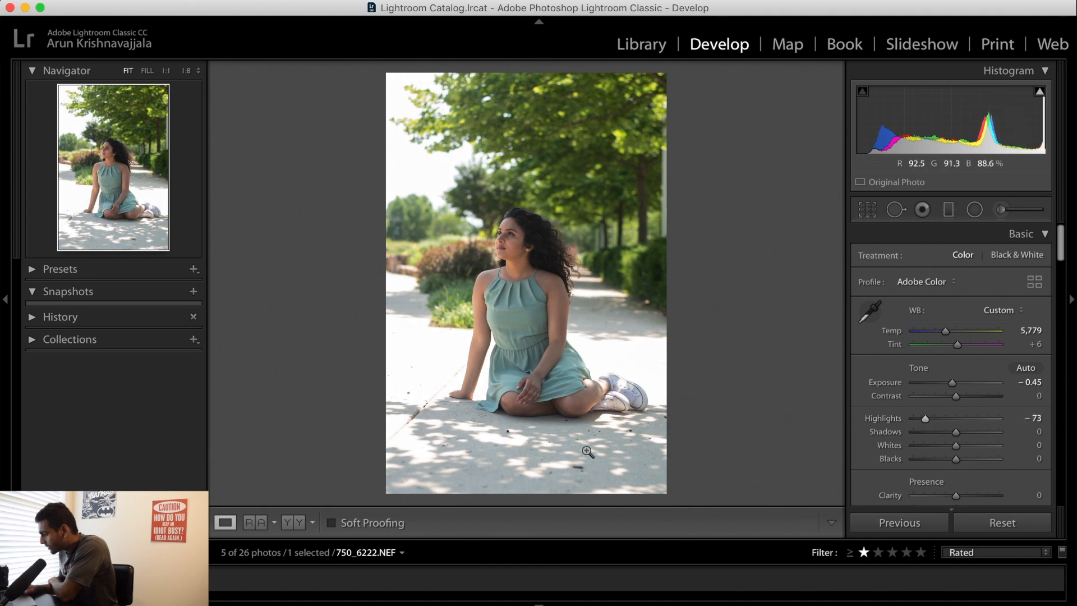
left_click_drag(955, 435, 978, 436)
left_click(528, 221)
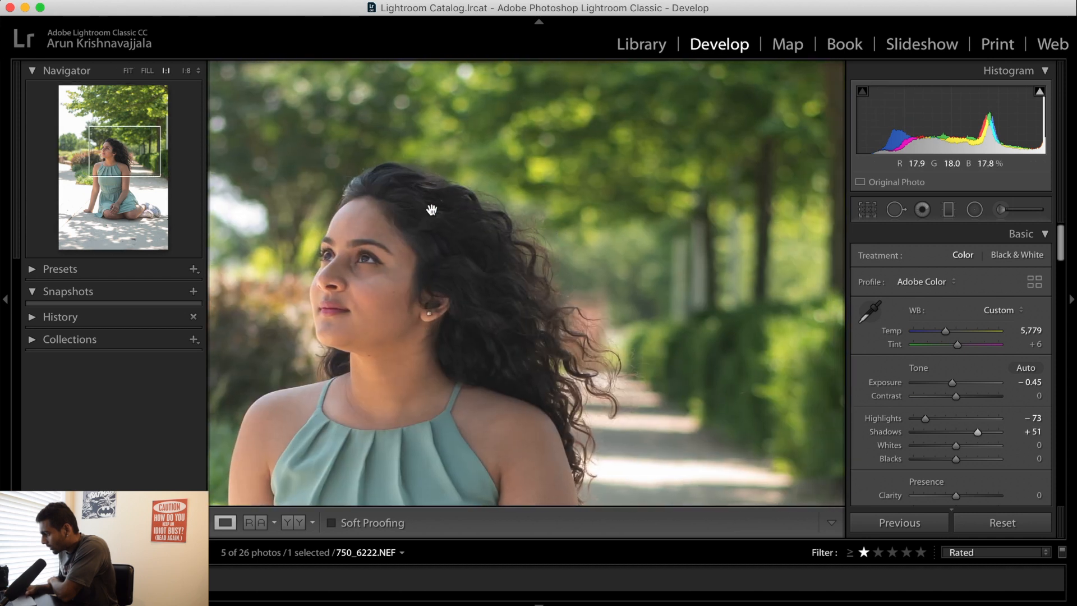
left_click(431, 209)
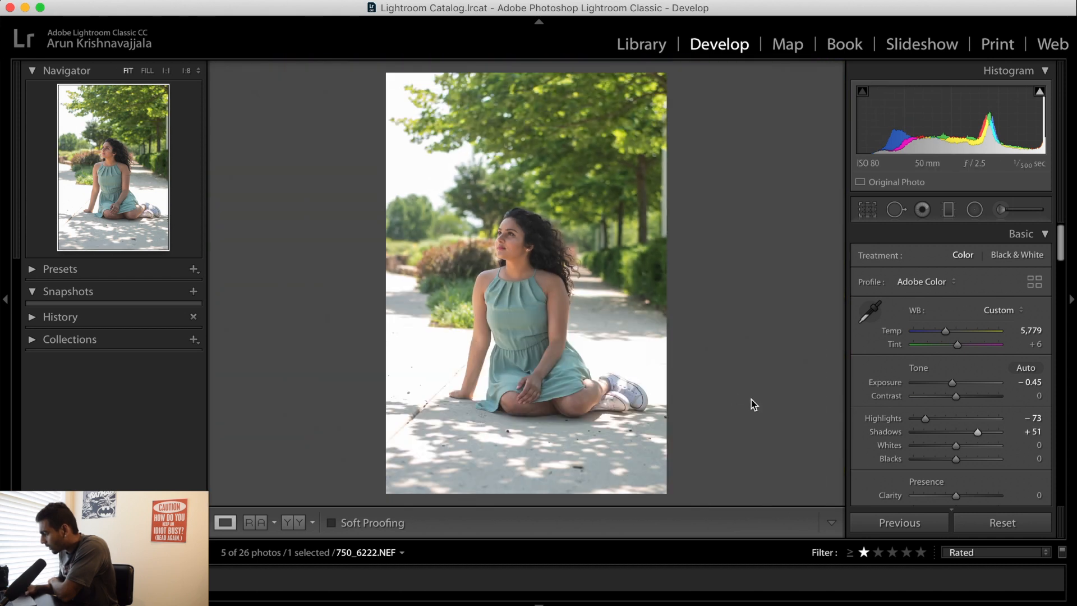
Set Whites to +52 and Blacks to −30, and compare the edit side by side with the original
left_click_drag(956, 459, 982, 449)
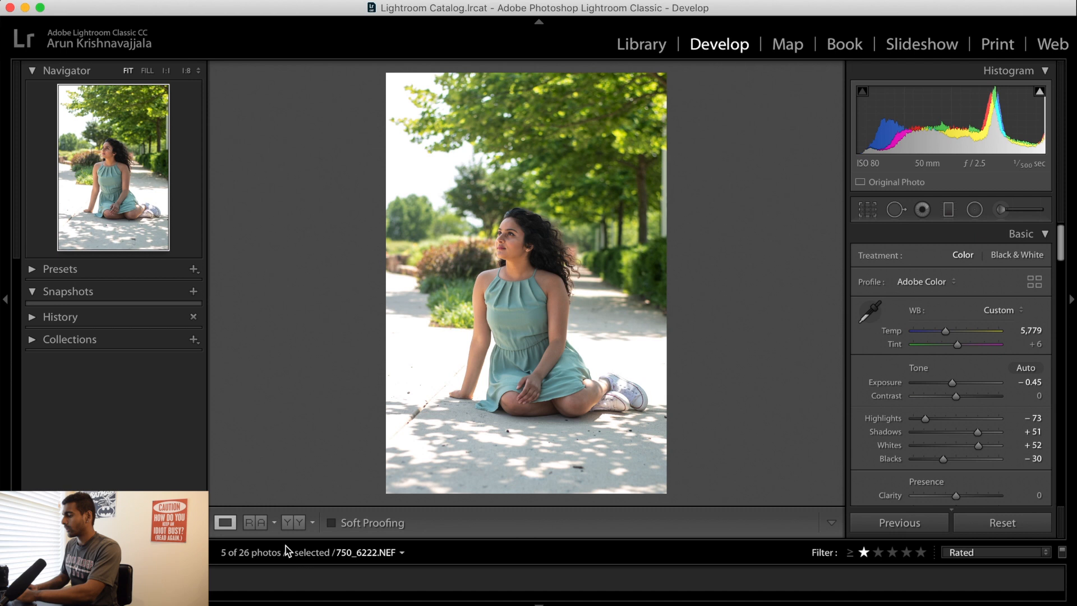
left_click(292, 523)
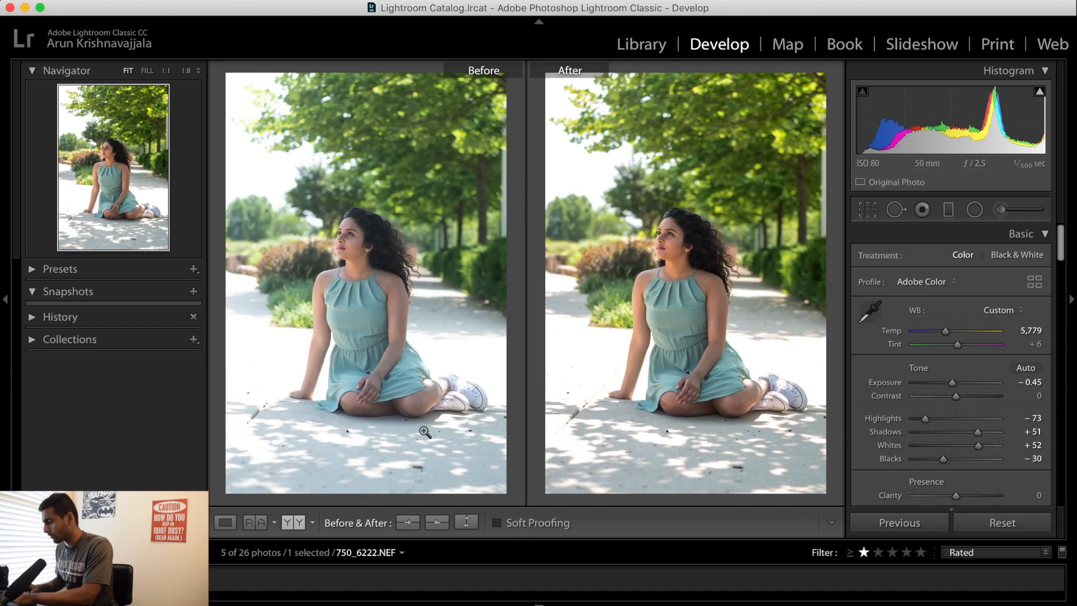
left_click(225, 522)
Shape the RGB tone curve into a gentle S with slightly darker shadows, brighter highlights, a lowered white point and a raised black point
scroll(924, 426, "down", 3)
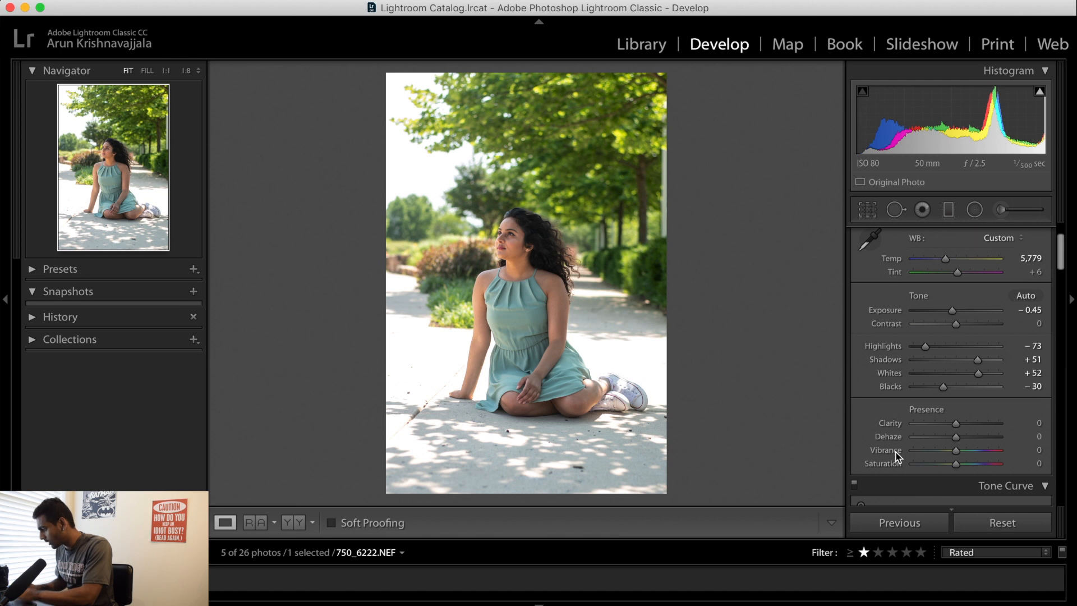
scroll(878, 480, "down", 5)
scroll(942, 356, "up", 4)
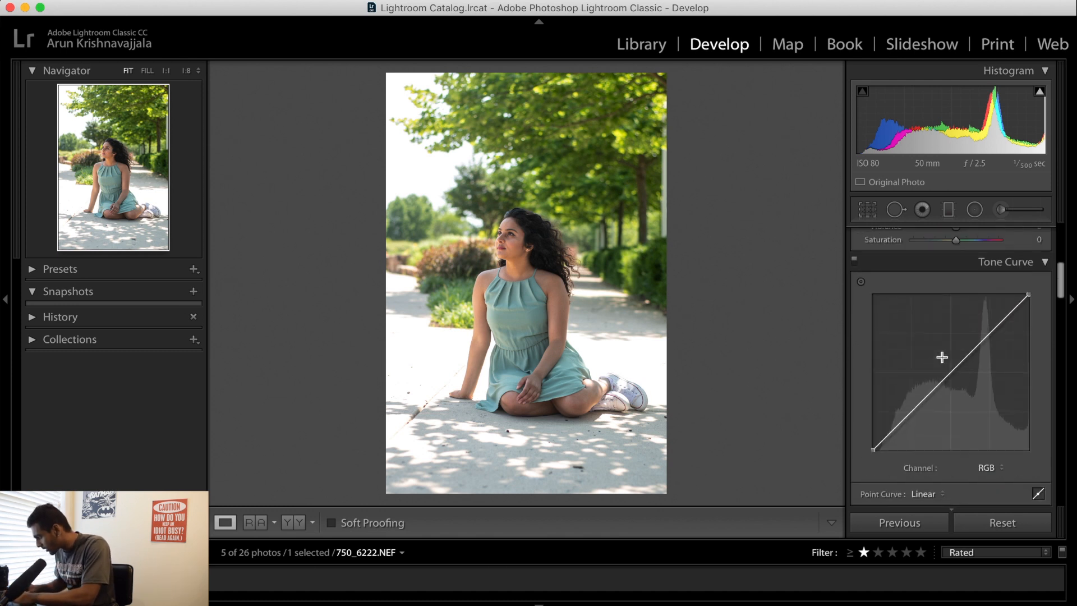
left_click_drag(910, 414, 911, 414)
left_click_drag(983, 342, 979, 336)
left_click_drag(1028, 294, 1030, 301)
mouse_move(872, 449)
left_mouse_down()
mouse_move(853, 443)
mouse_move(870, 437)
left_mouse_up()
Set the HSL luminance of Green to +100, Aqua to +60 and Orange to +14
scroll(873, 440, "down", 10)
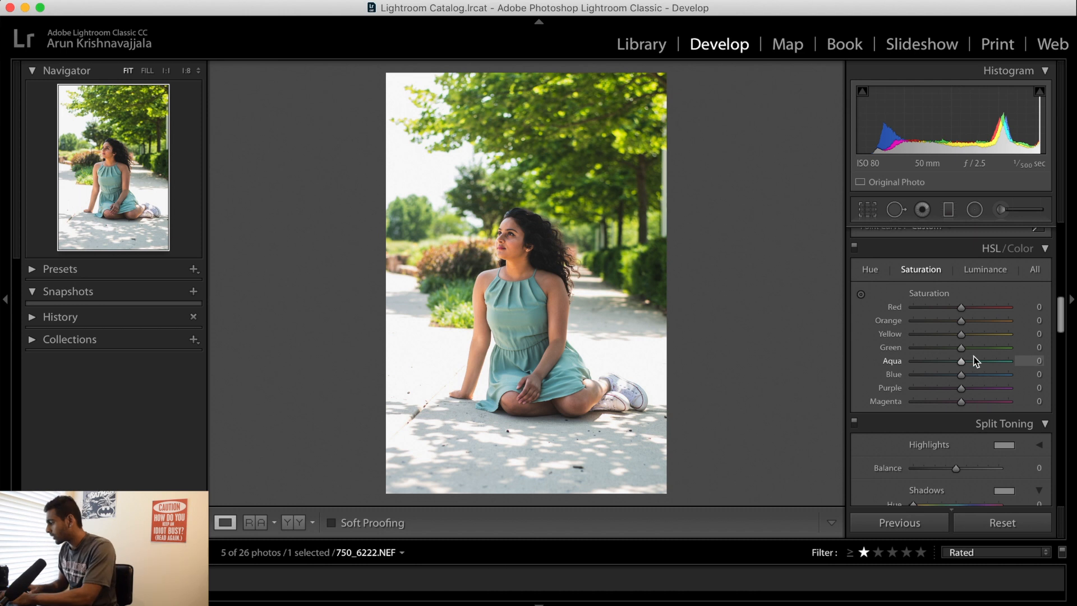
left_click(985, 270)
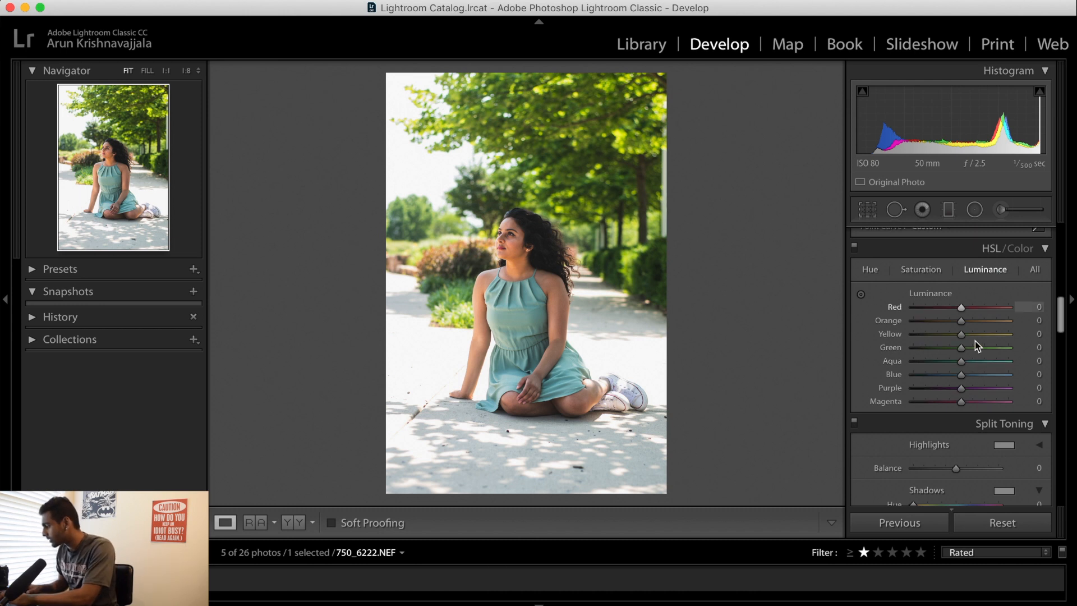
mouse_move(975, 349)
left_mouse_down()
mouse_move(1021, 353)
mouse_move(979, 364)
mouse_move(990, 364)
left_mouse_up()
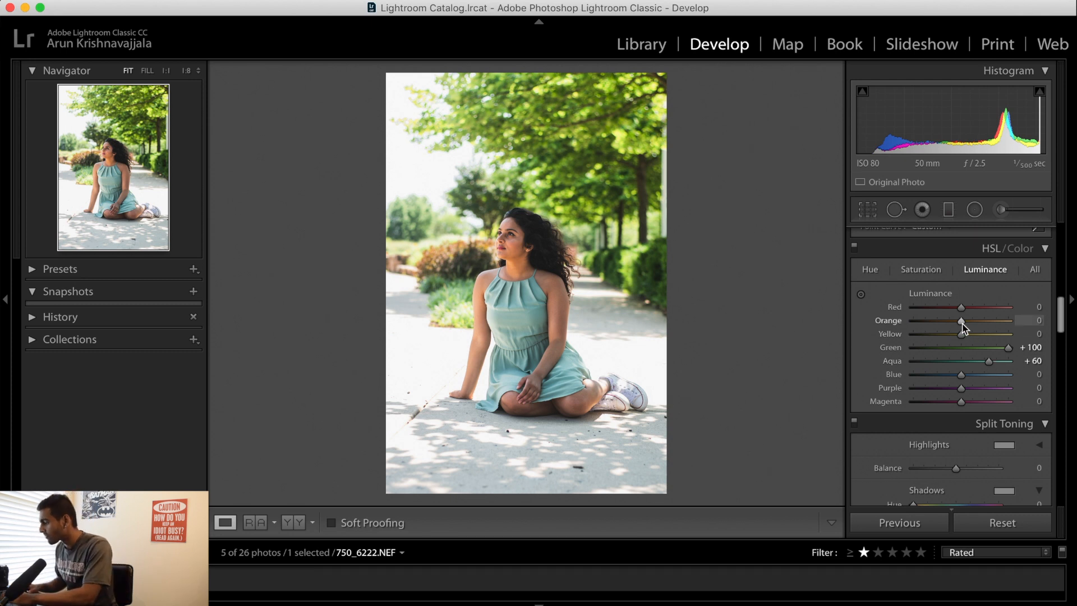
left_click_drag(966, 328, 972, 330)
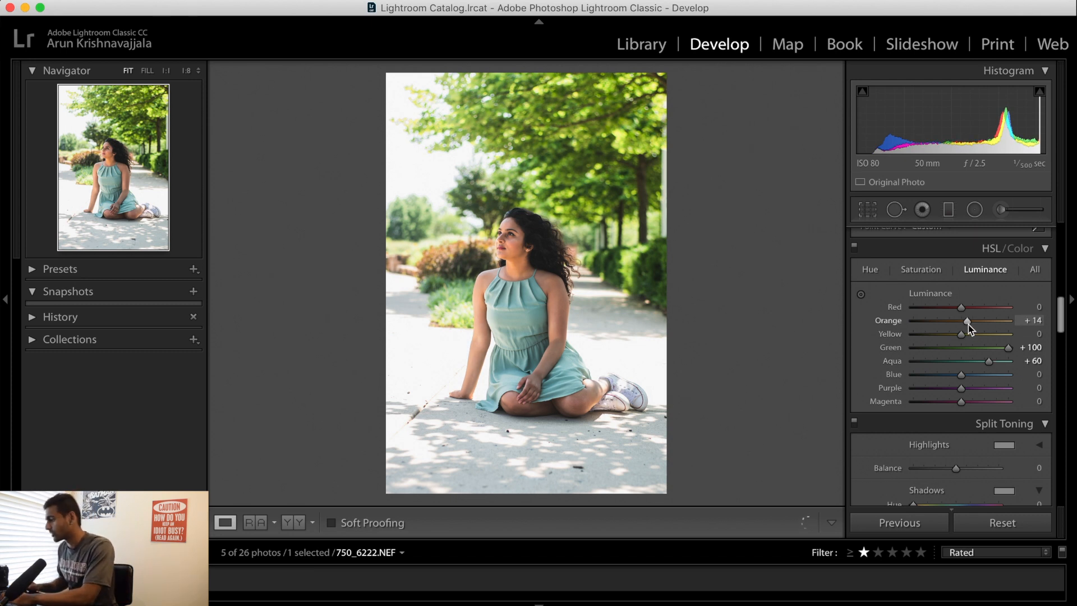
Set the HSL saturation of Orange to −5 and the hue of Green to −24
left_click(921, 270)
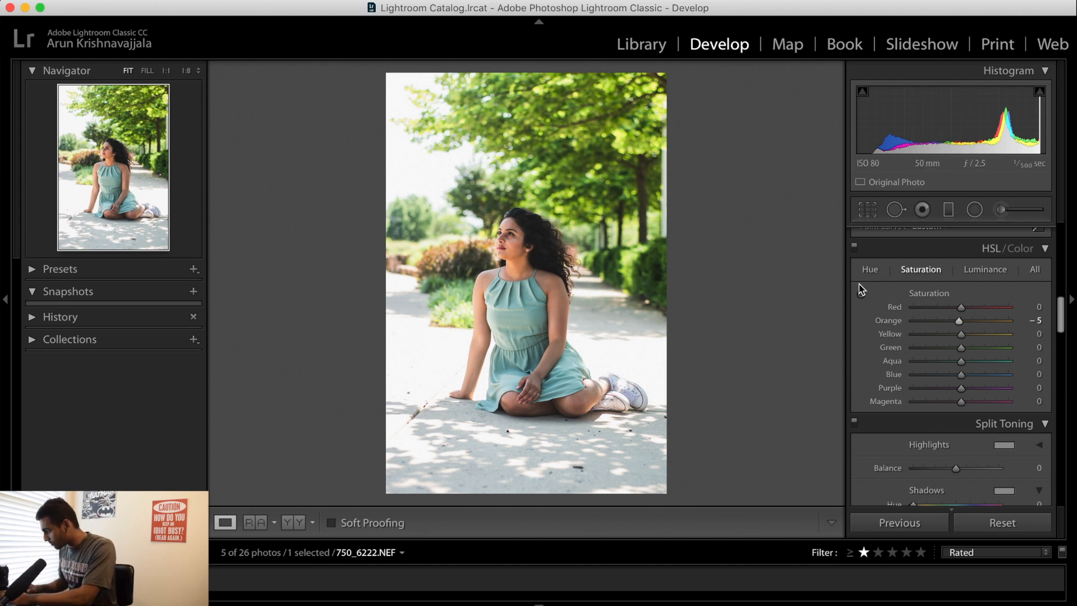
scroll(931, 322, "up", 1)
scroll(932, 325, "up", 2)
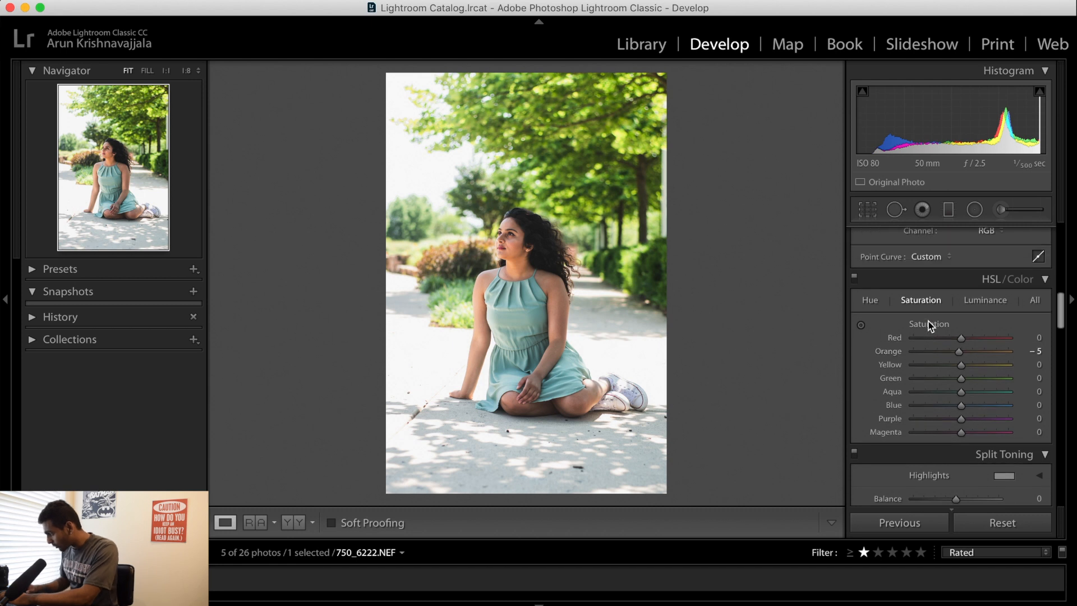
left_click(872, 298)
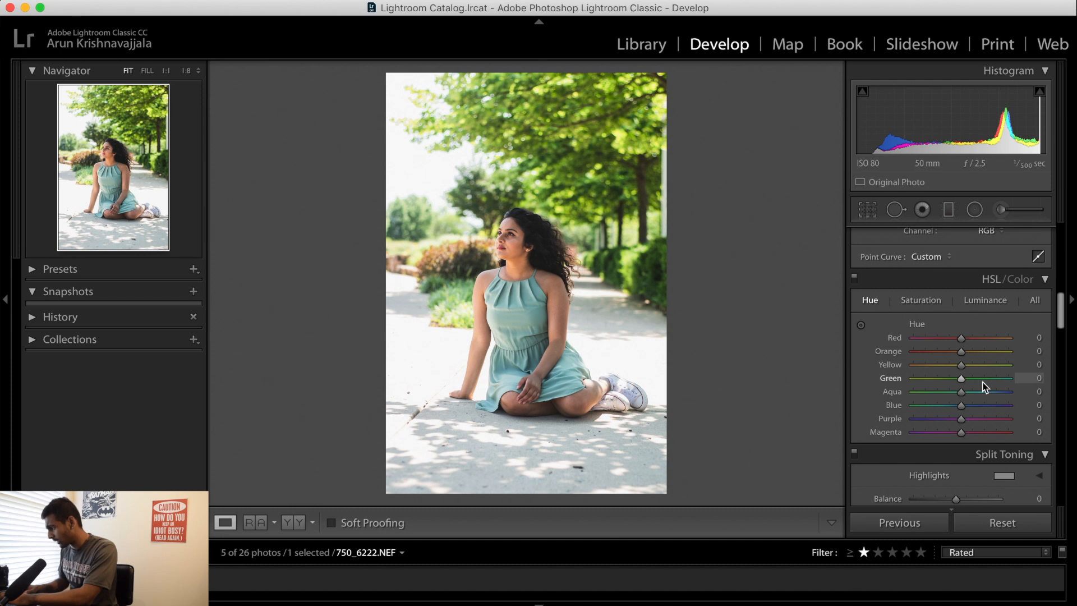
mouse_move(947, 381)
left_mouse_down()
mouse_move(978, 382)
mouse_move(951, 383)
left_mouse_up()
left_click(951, 383)
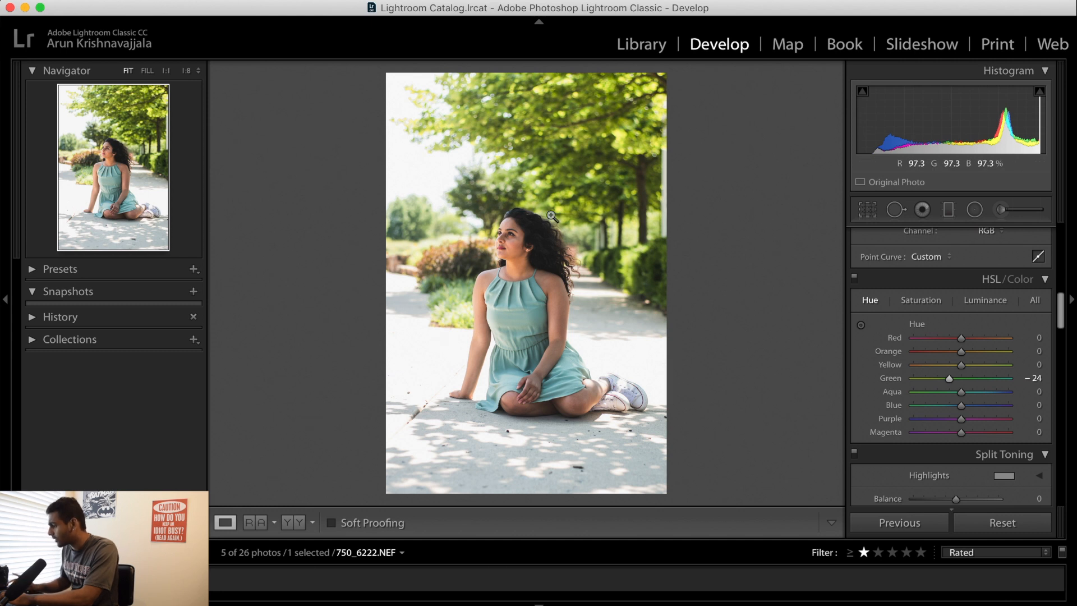
Calibrate the colors with Blue Primary Hue at −25 and Red Primary Hue at +14
scroll(931, 345, "down", 10)
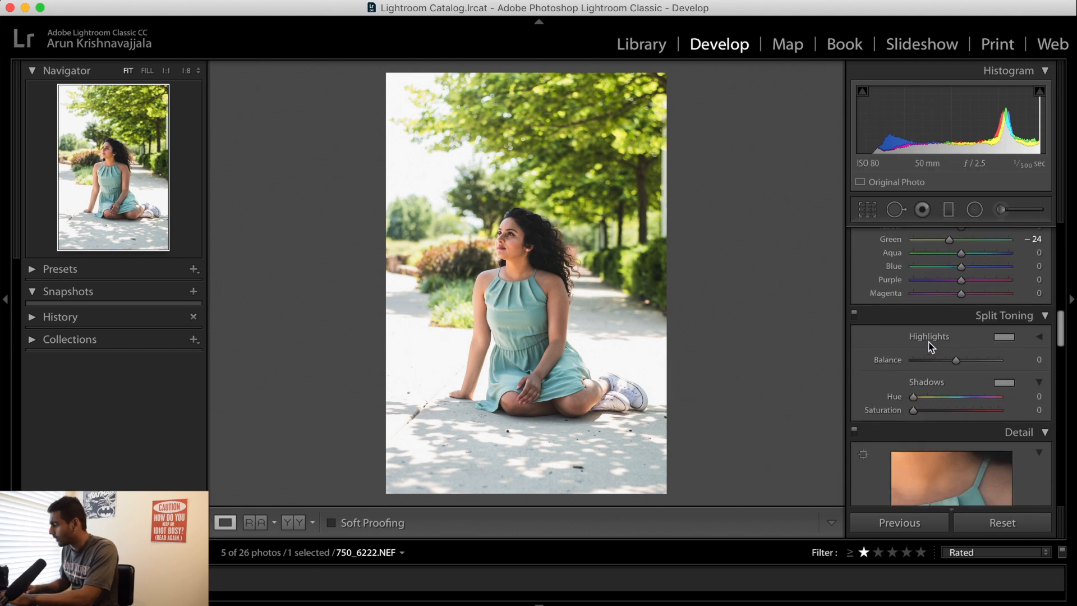
scroll(929, 346, "down", 12)
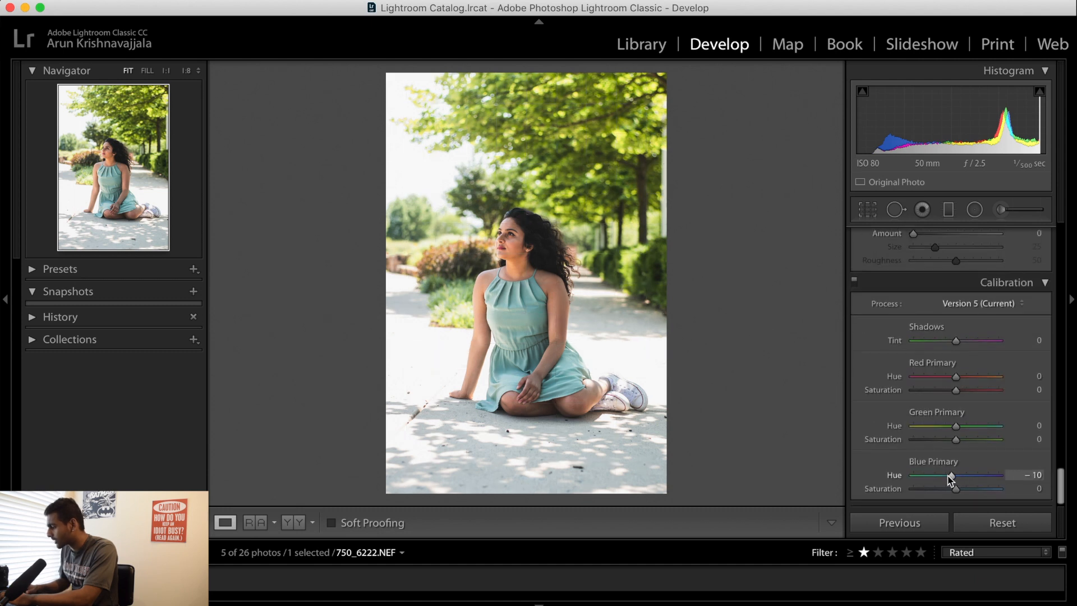
left_click_drag(950, 477, 942, 475)
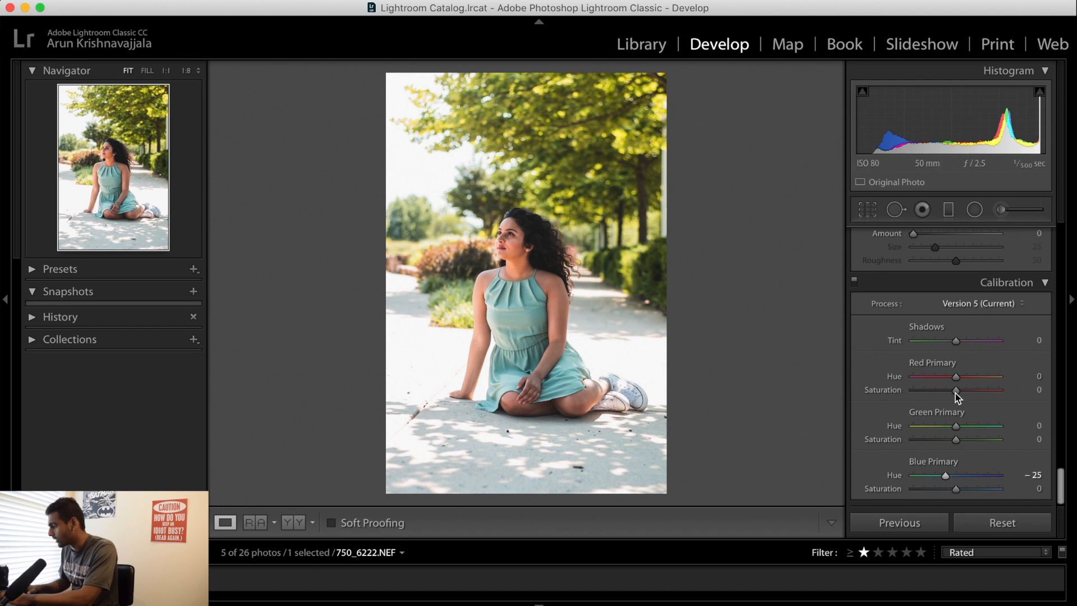
mouse_move(963, 376)
left_mouse_down()
mouse_move(950, 377)
mouse_move(960, 377)
left_mouse_up()
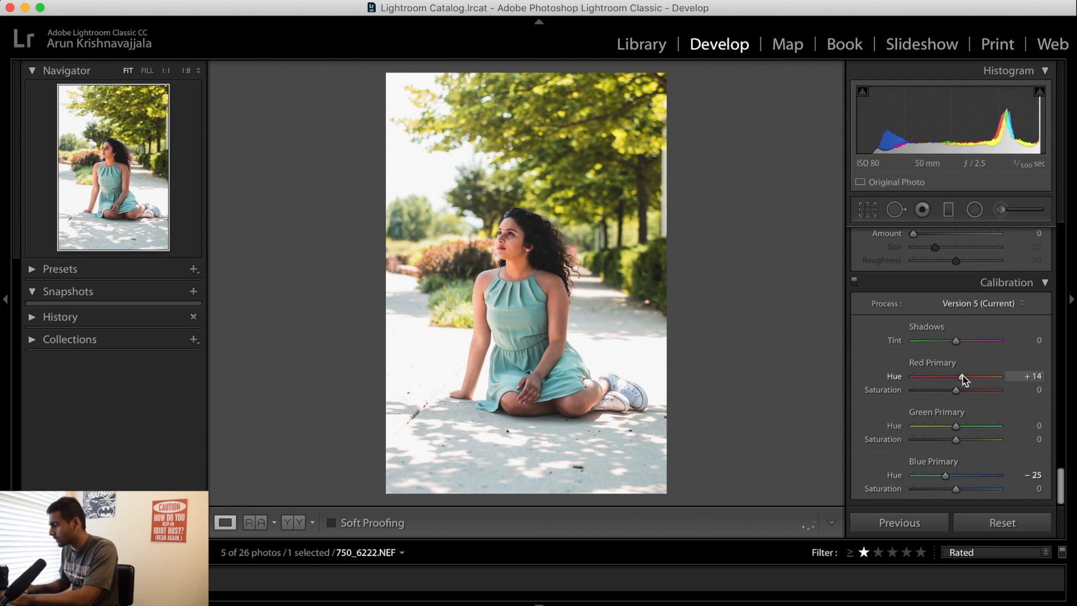
Sample the woman's skin up close with the targeted saturation adjustment, reducing Red to −5 and Orange to −17
scroll(944, 416, "up", 20)
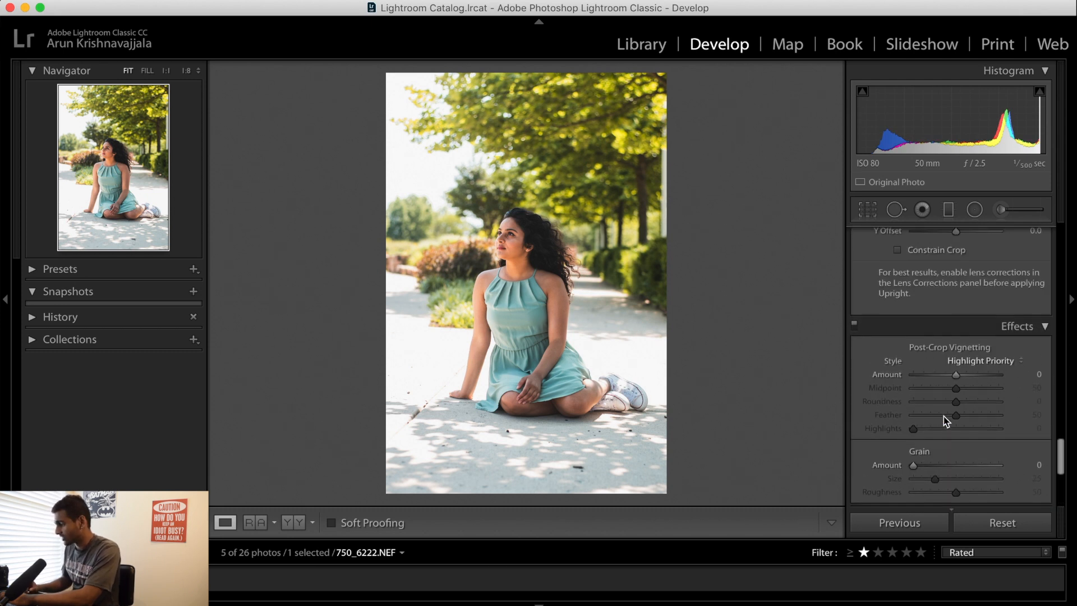
scroll(943, 416, "down", 15)
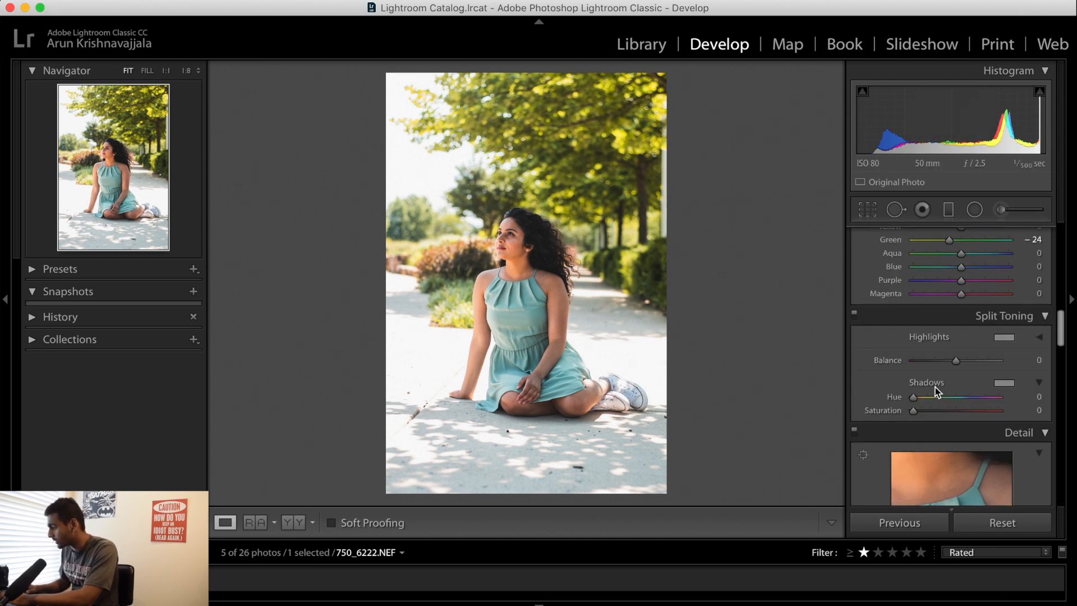
left_click_drag(489, 247, 554, 240)
scroll(978, 406, "up", 5)
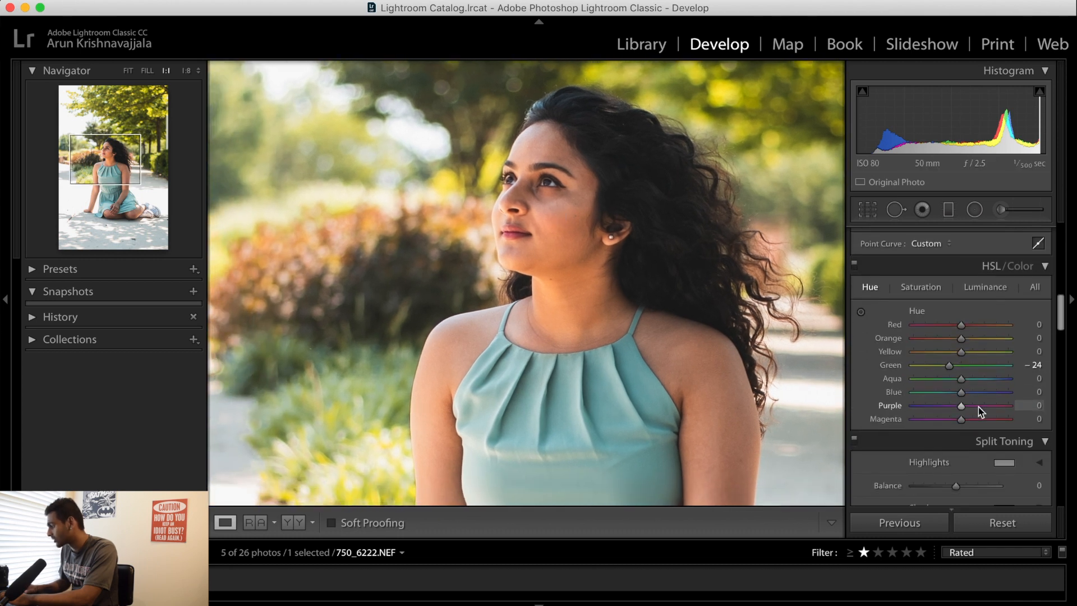
left_click(929, 291)
left_click(861, 312)
mouse_move(554, 209)
left_mouse_down()
mouse_move(553, 238)
mouse_move(553, 229)
left_mouse_up()
key("alt+super+minus")
key("alt+super+minus")
key("alt+super+minus")
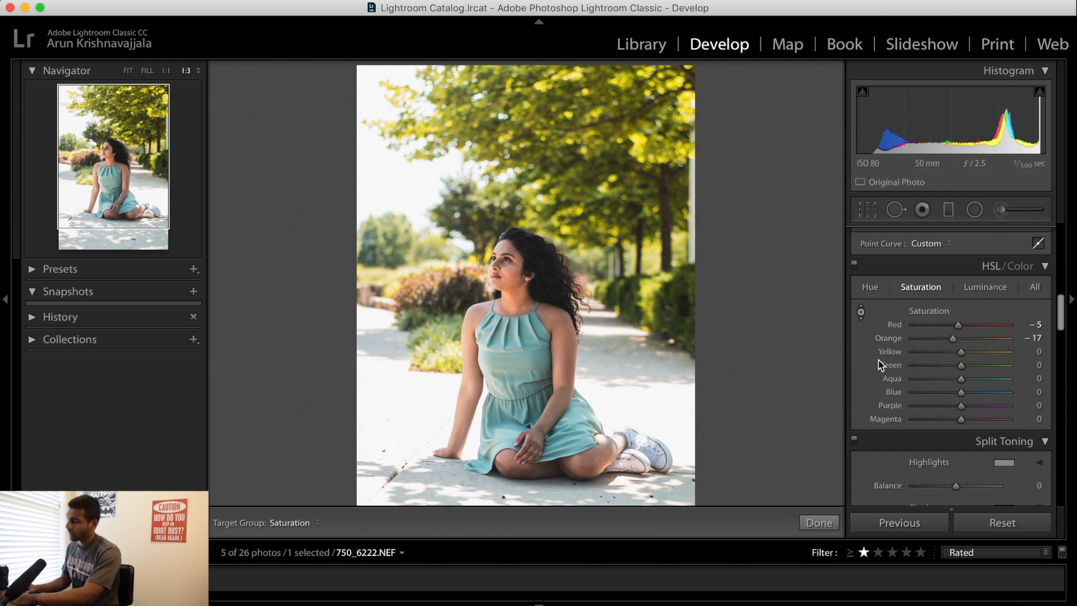
Review the whole portrait and look through the basic, split toning, detail, effects and calibration settings for further adjustments
scroll(908, 376, "up", 10)
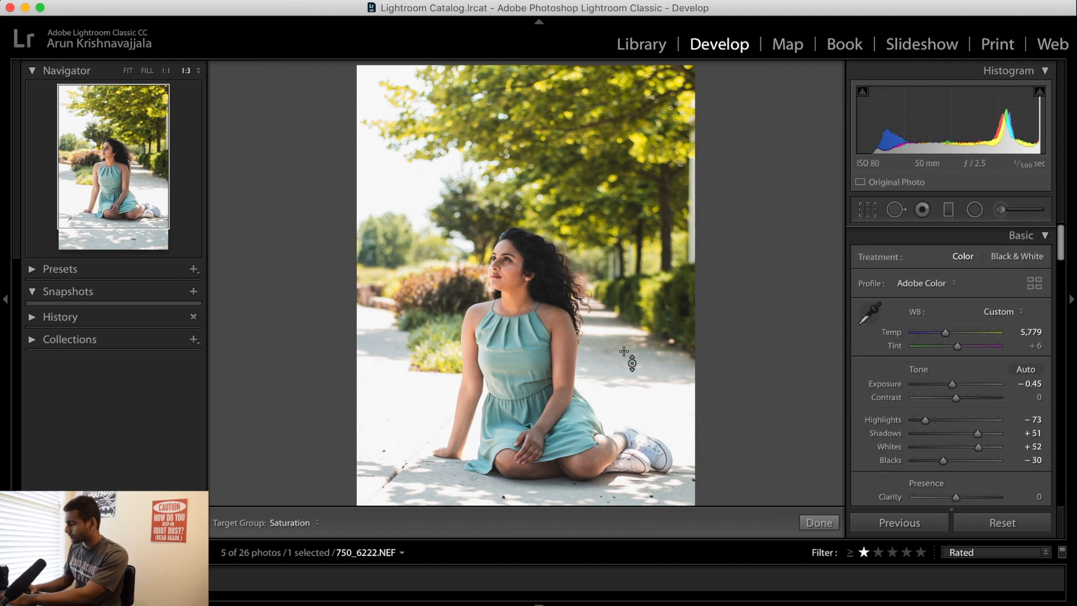
key("alt+super+minus")
scroll(892, 399, "down", 15)
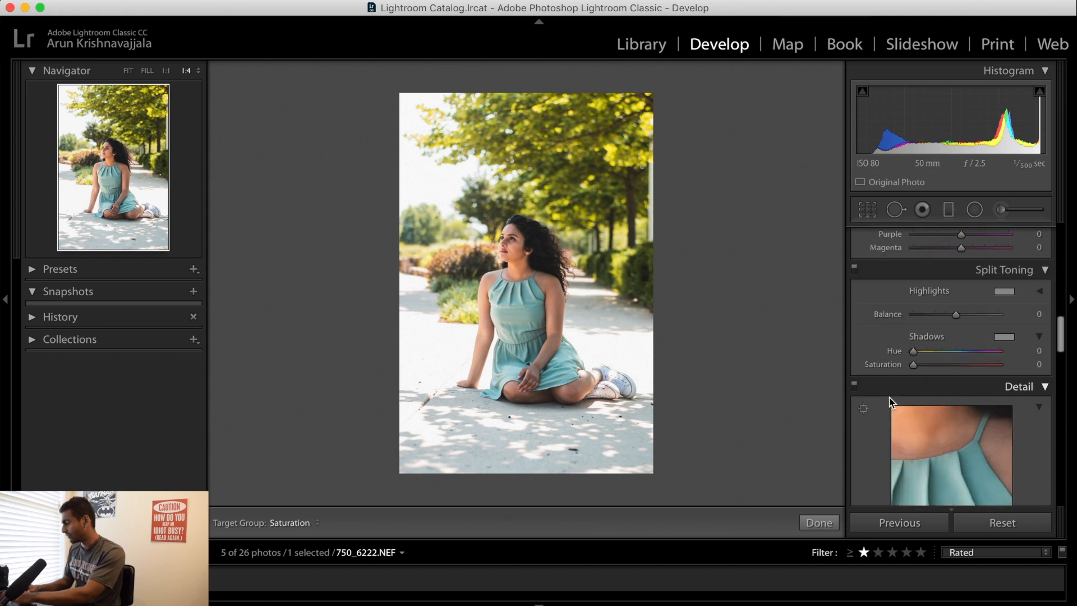
scroll(892, 403, "down", 1)
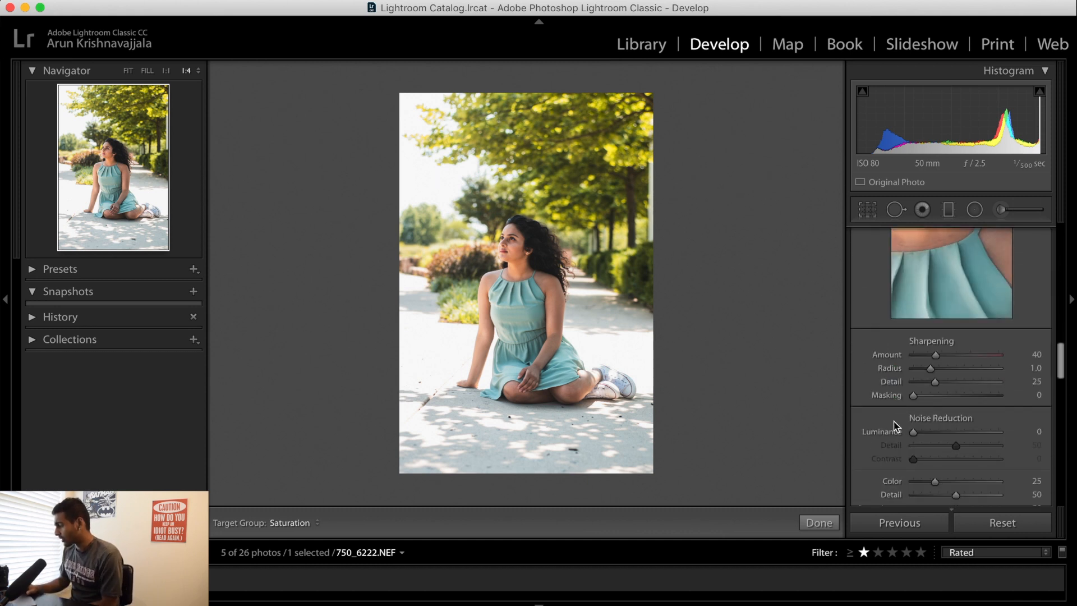
scroll(894, 428, "down", 10)
scroll(894, 426, "down", 5)
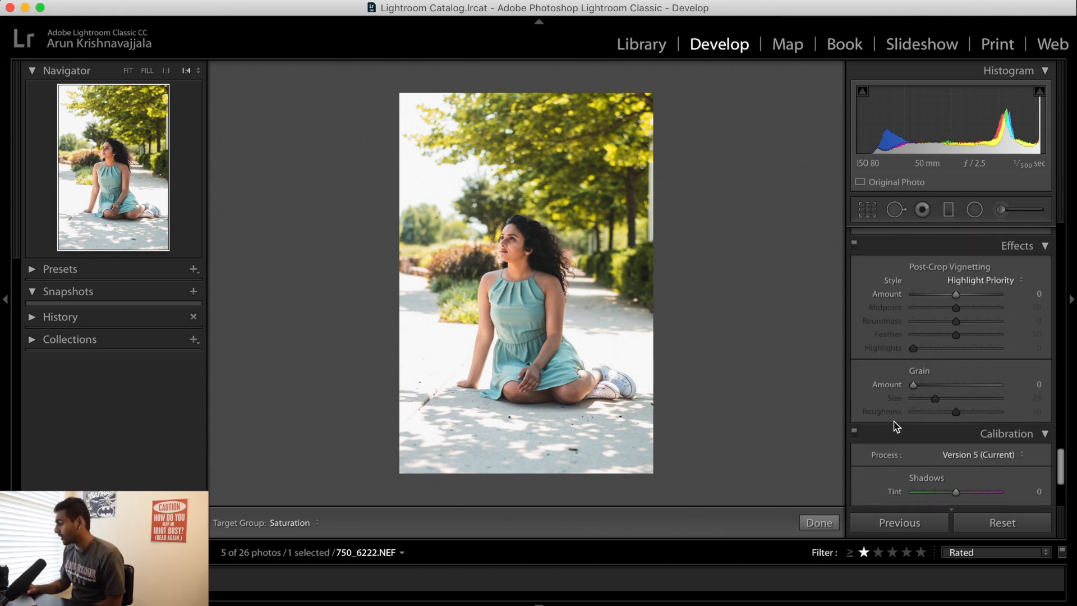
scroll(894, 426, "up", 10)
scroll(895, 428, "up", 5)
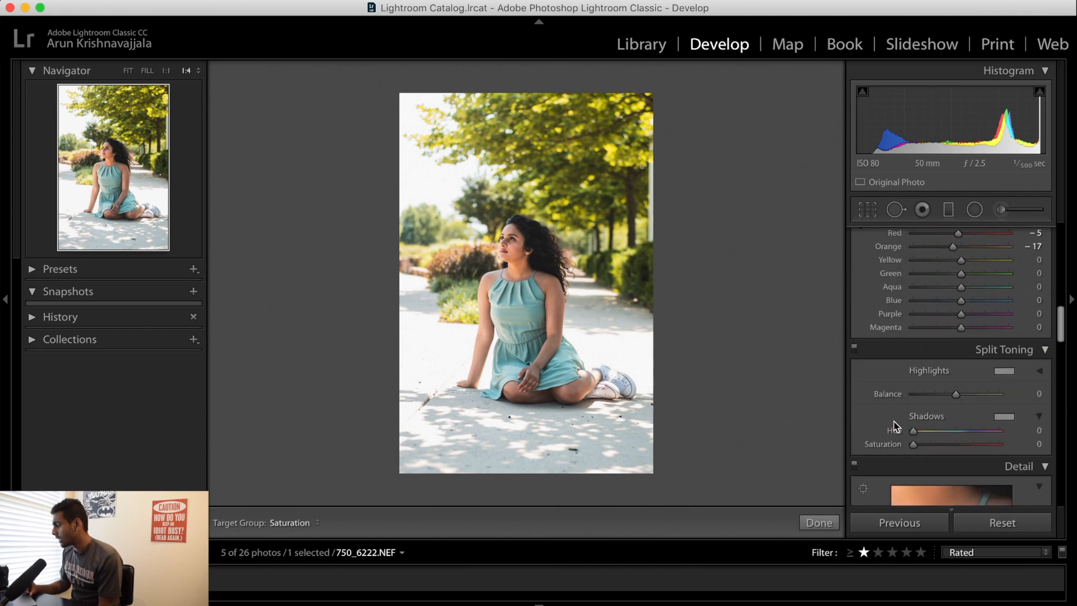
Leave the targeted adjustment, set Clarity to +8 and Vibrance to +28, and lower the overall Saturation slightly
left_click(861, 275)
scroll(926, 305, "up", 8)
scroll(926, 305, "down", 5)
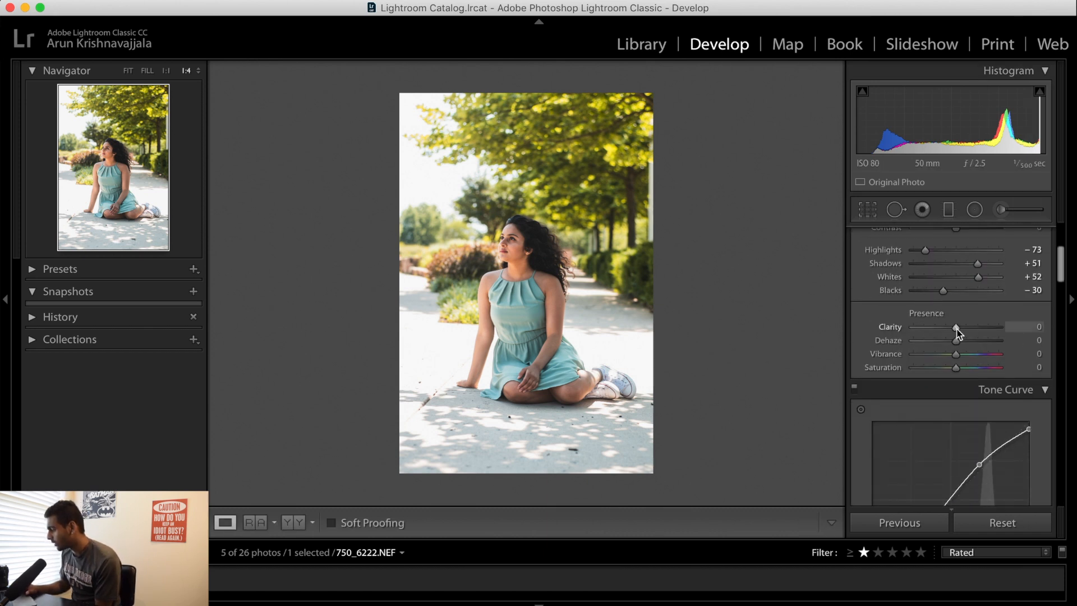
left_click_drag(963, 331, 968, 357)
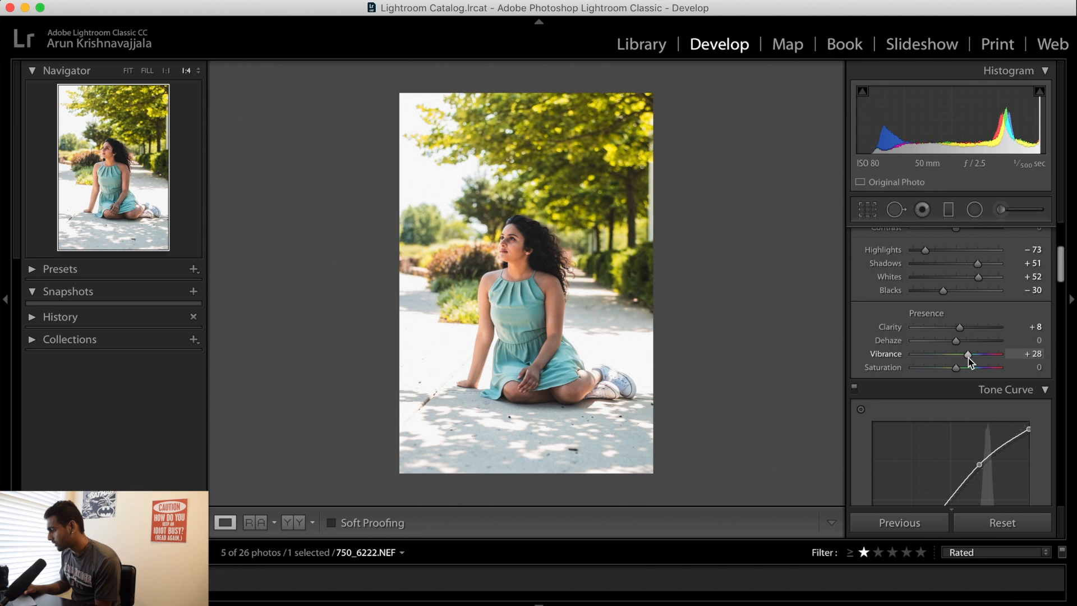
left_click_drag(957, 372, 954, 372)
Draw a graduated filter from the photo's bottom edge up to the woman's shoulders and check its coverage with the mask overlay
scroll(938, 371, "up", 5)
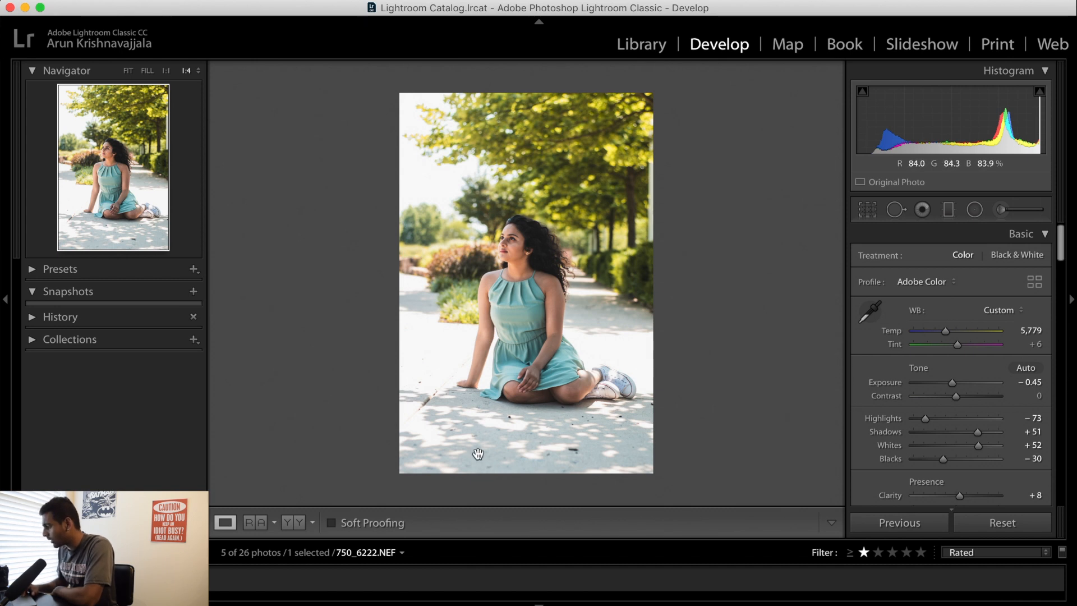
left_click(868, 211)
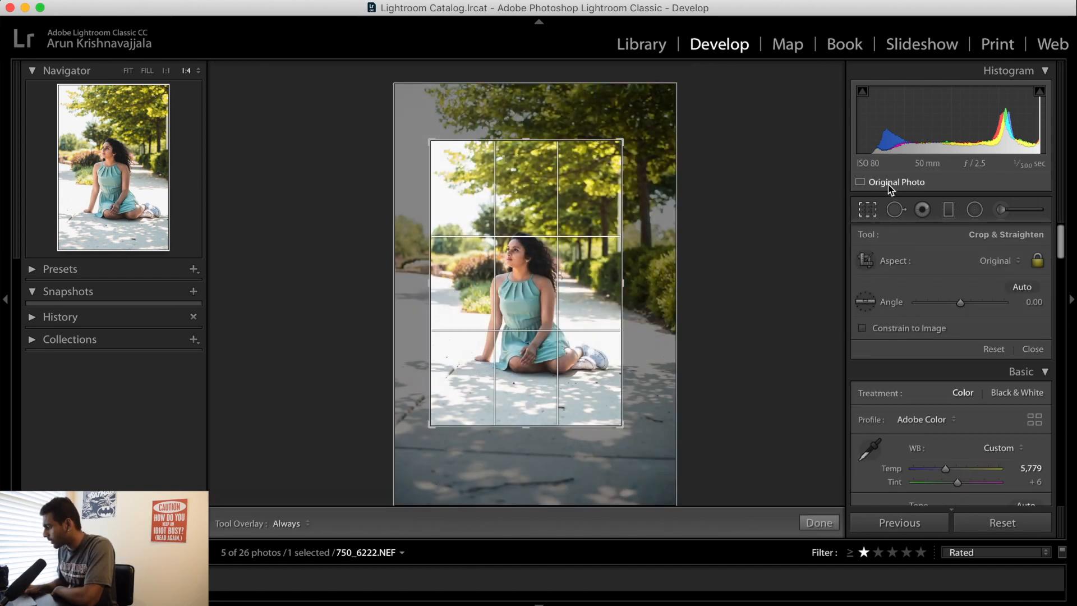
left_click(869, 209)
left_click(940, 211)
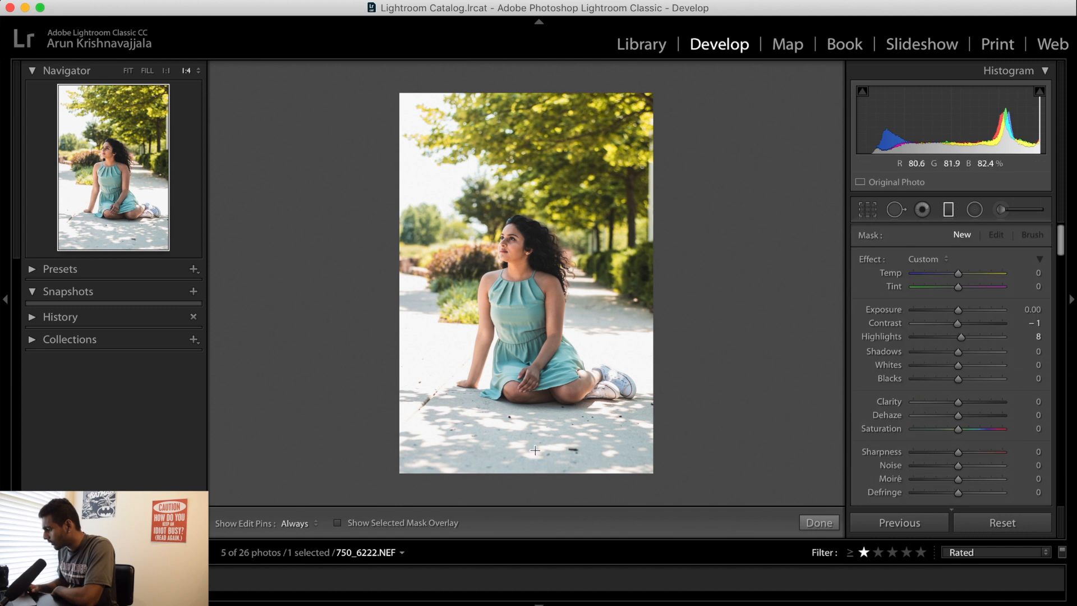
left_click_drag(517, 473, 517, 275)
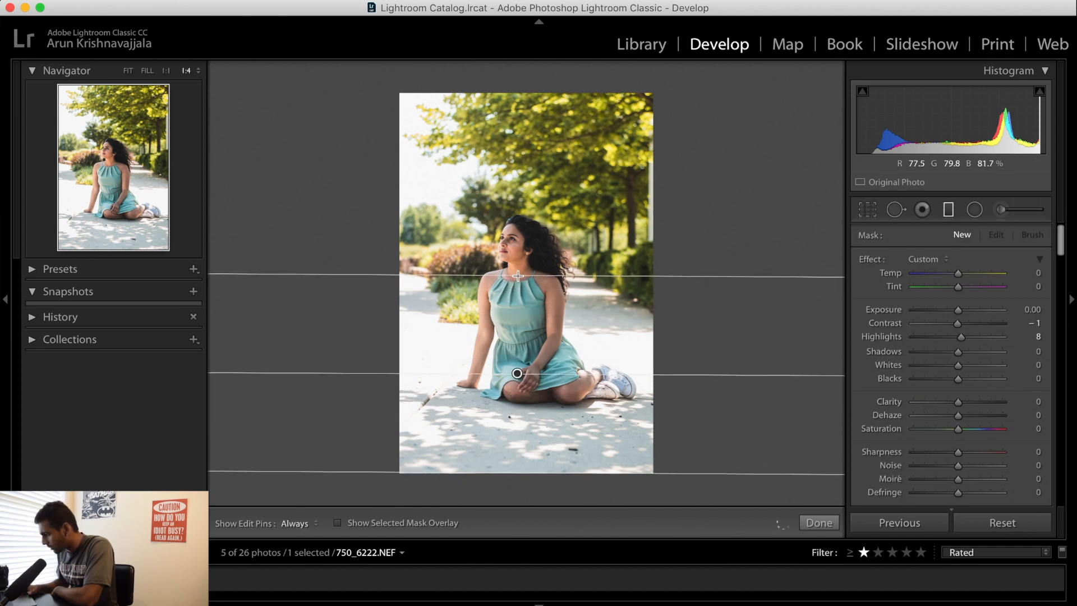
left_click(337, 522)
left_click(337, 523)
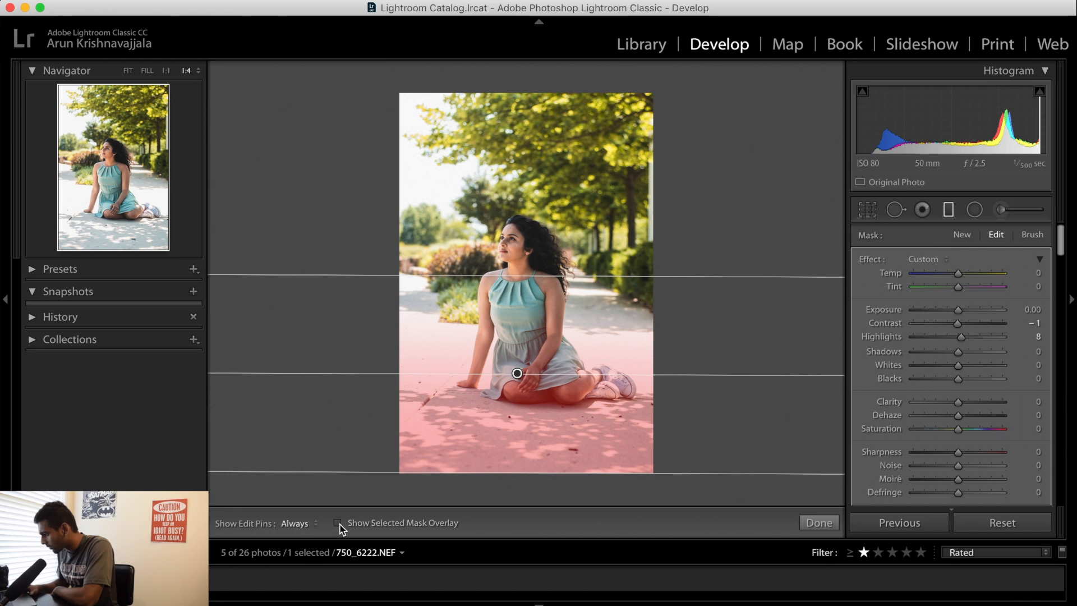
Set the graduated filter's Exposure to −0.44, Contrast to 43, Whites to 19, Blacks to −15 and Shadows to −41
left_click_drag(959, 314, 956, 311)
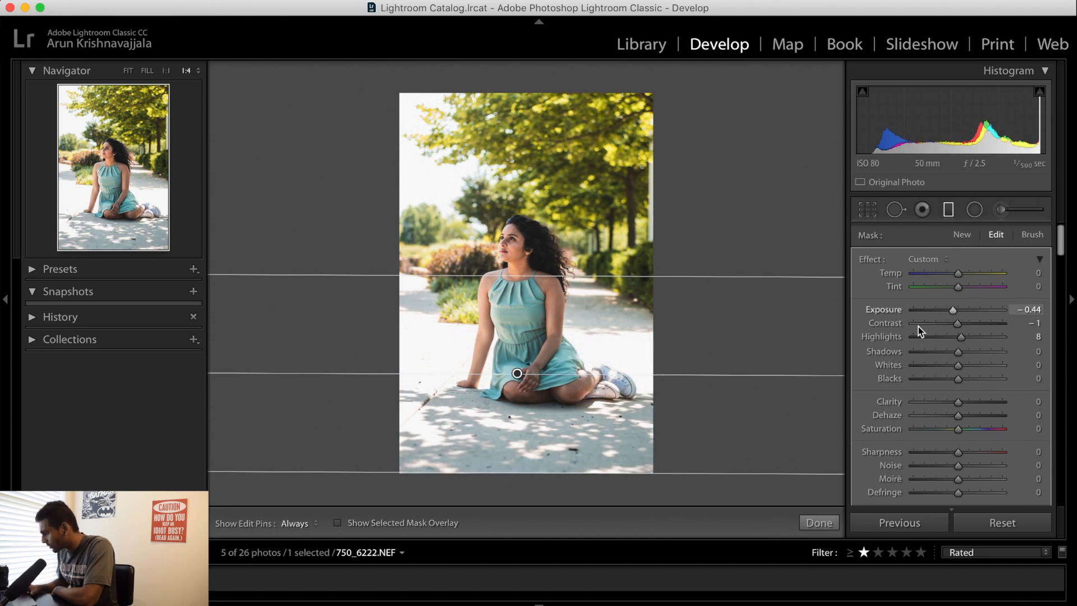
left_click_drag(966, 324, 977, 324)
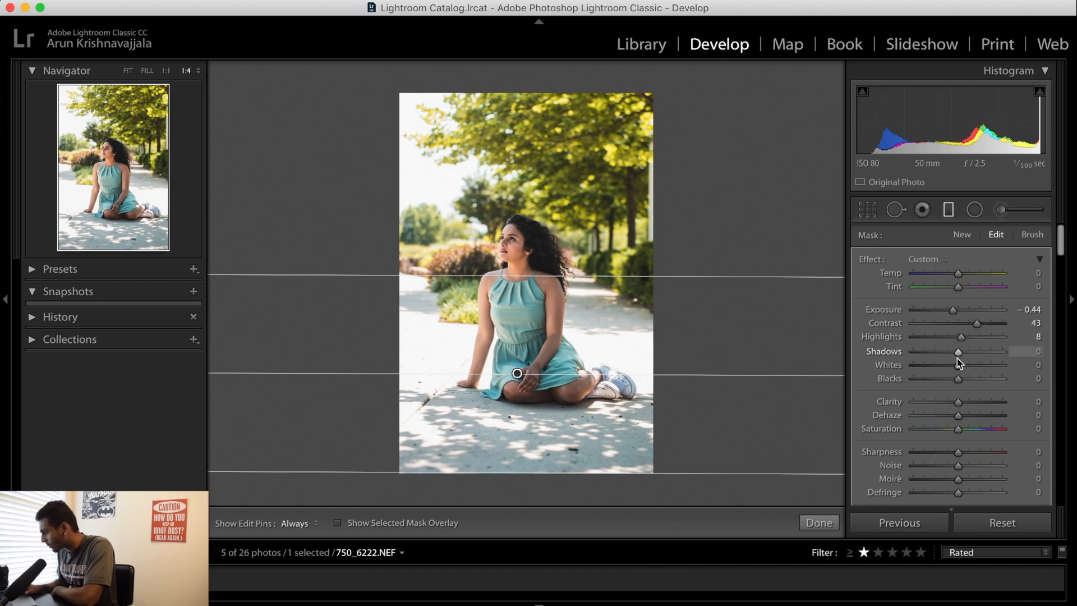
left_click_drag(957, 365, 964, 365)
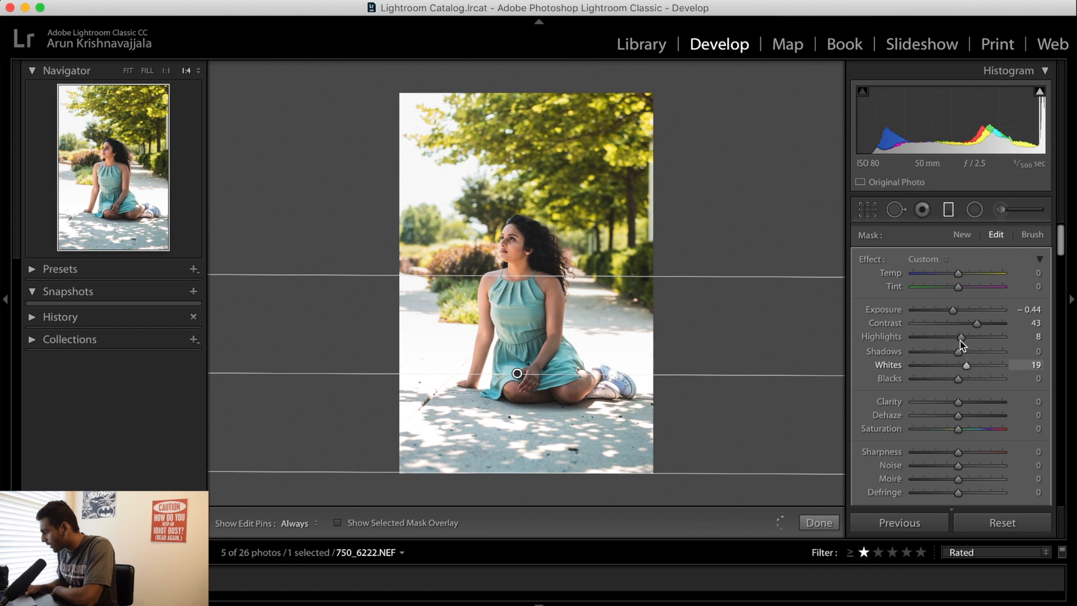
left_click_drag(936, 352, 951, 381)
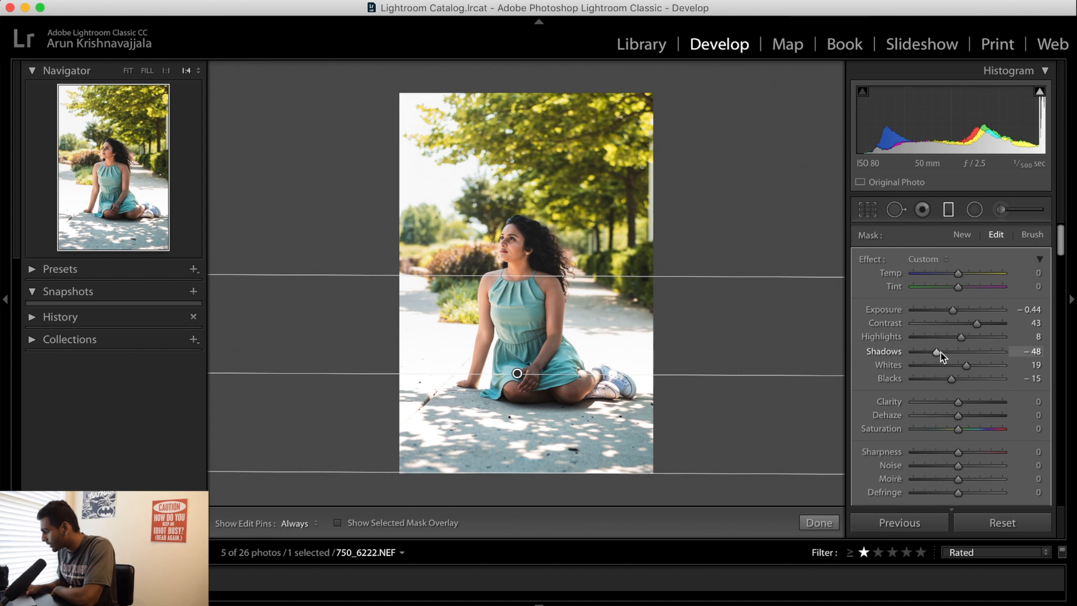
Lower the graduated filter's upper boundary to the woman's chest and warm the filter with Temp 9
left_click_drag(527, 275, 523, 305)
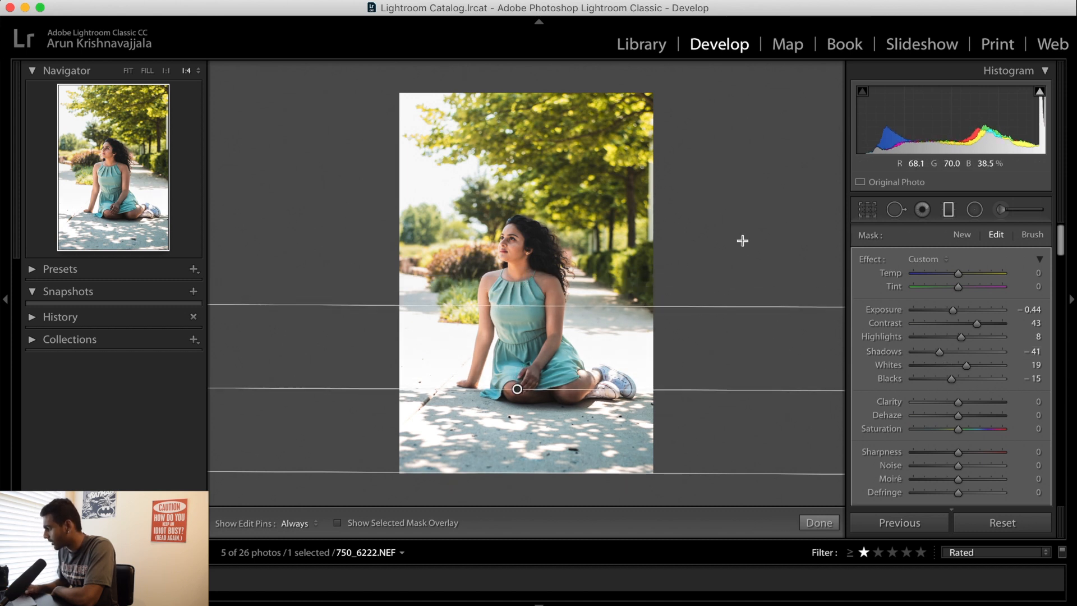
left_click_drag(956, 272, 962, 271)
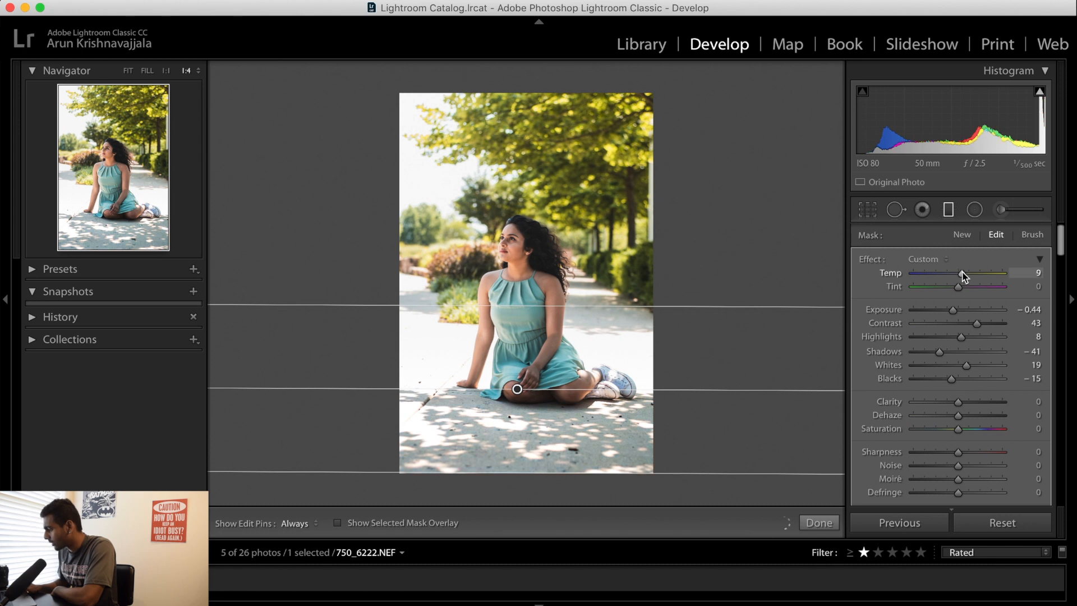
left_click(949, 210)
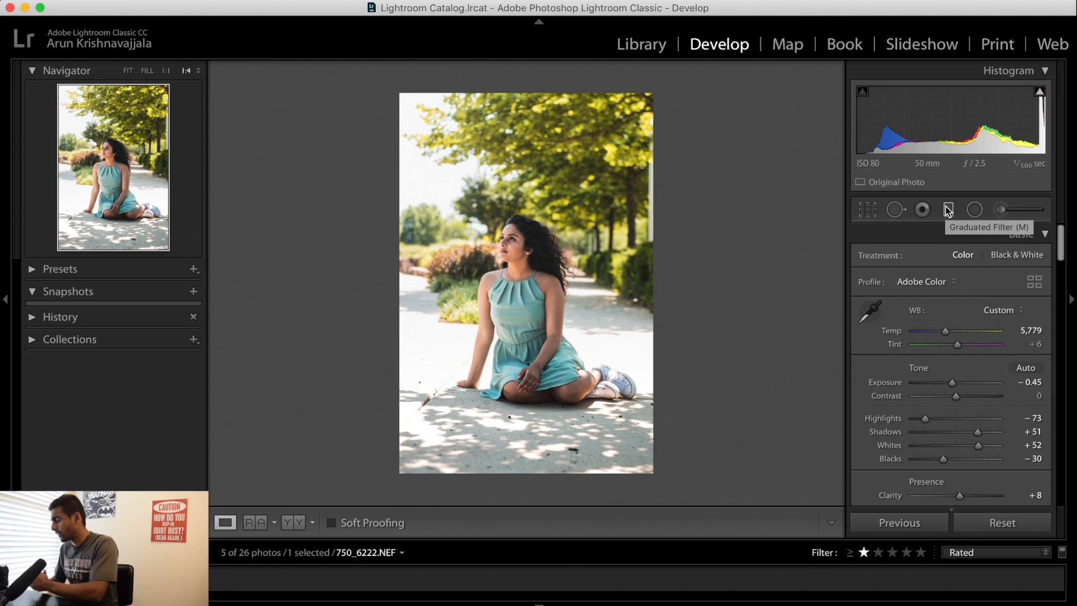
Compare the finished seated portrait side by side with the original, and return to the single view
left_click(293, 525)
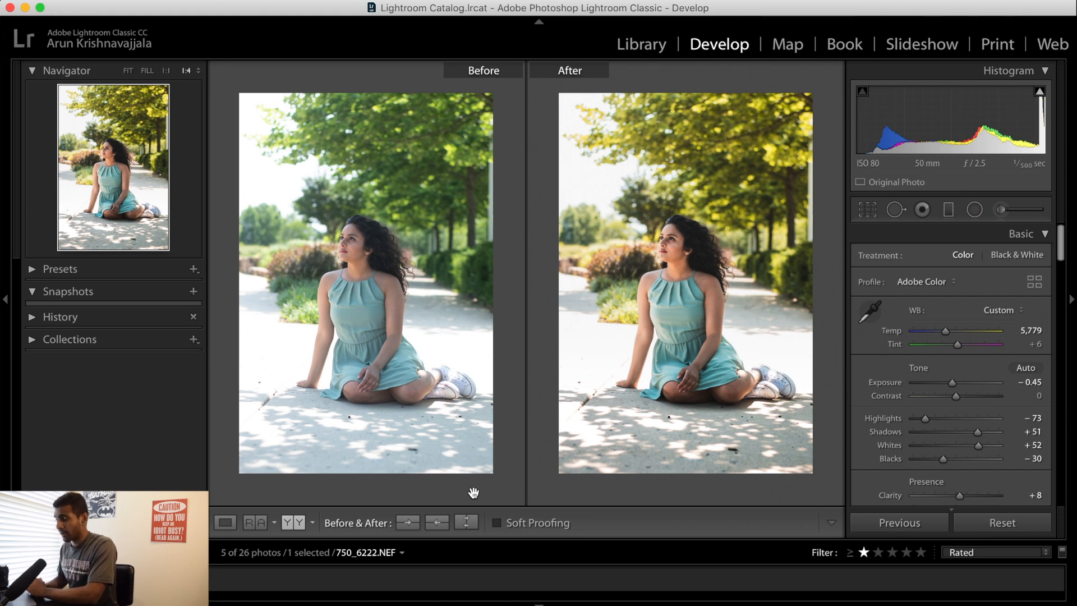
left_click(224, 522)
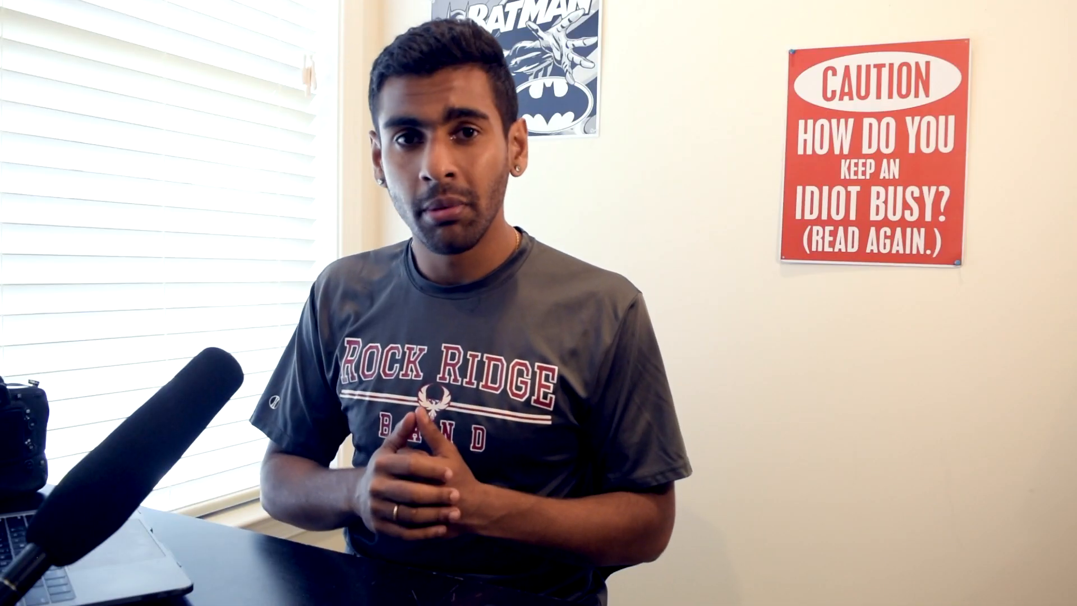